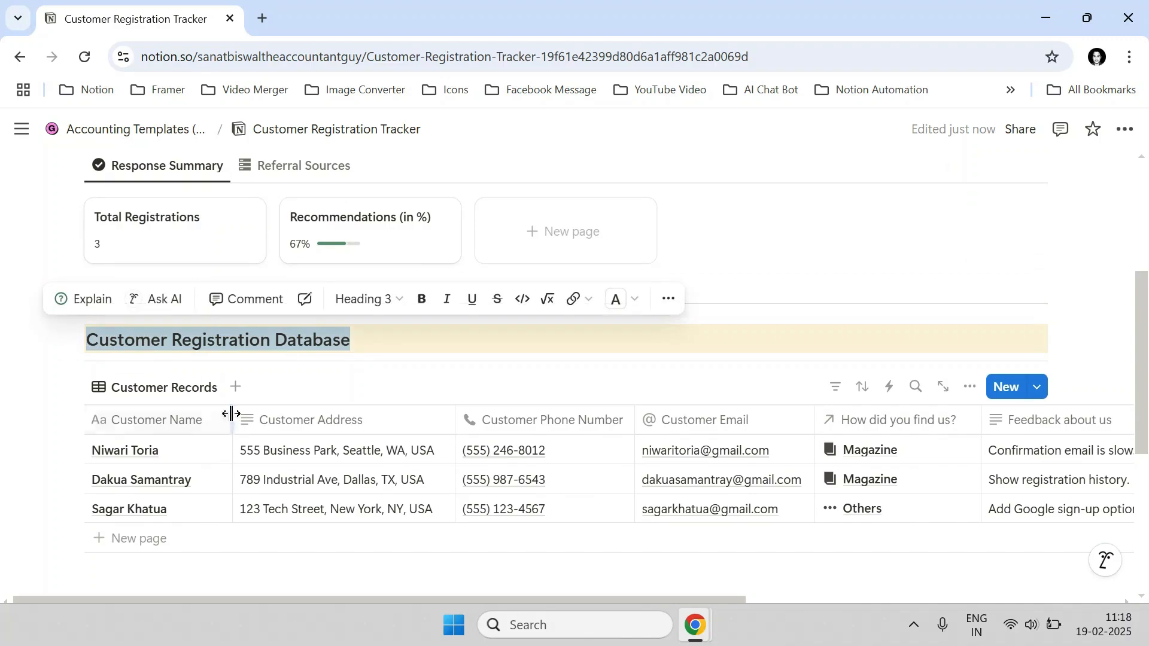
Step: Examine the Customer Records table's columns and the Response Summary cards on the Customer Registration Tracker page
click(336, 382)
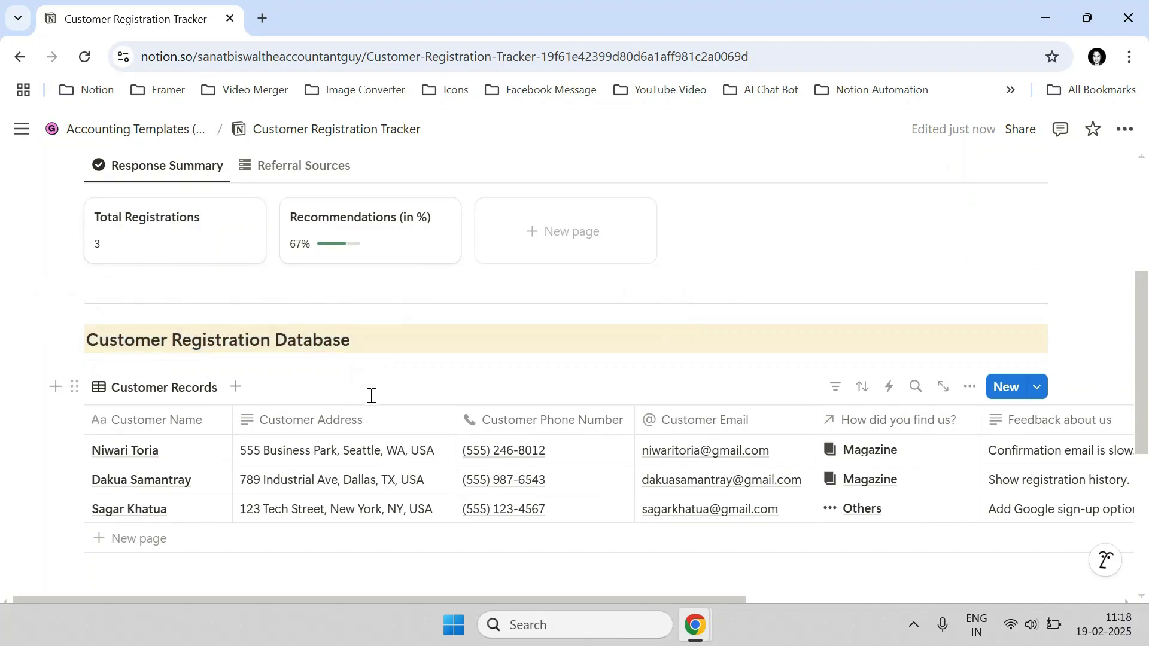
scroll(372, 395, down, 1)
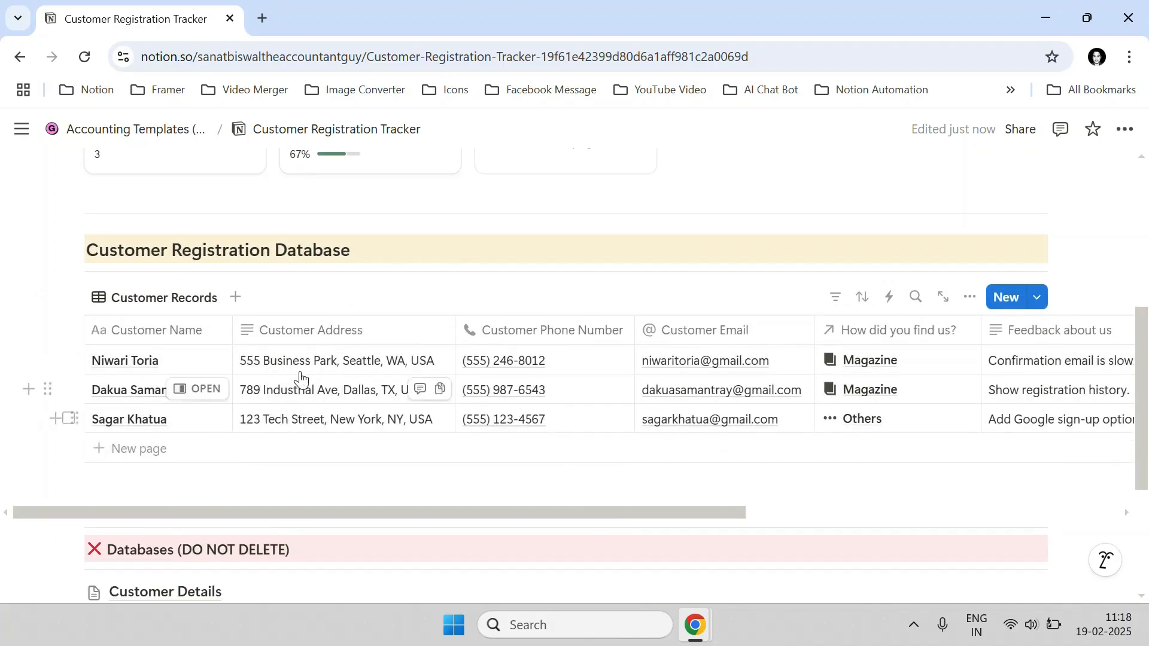
drag(404, 513, 640, 513)
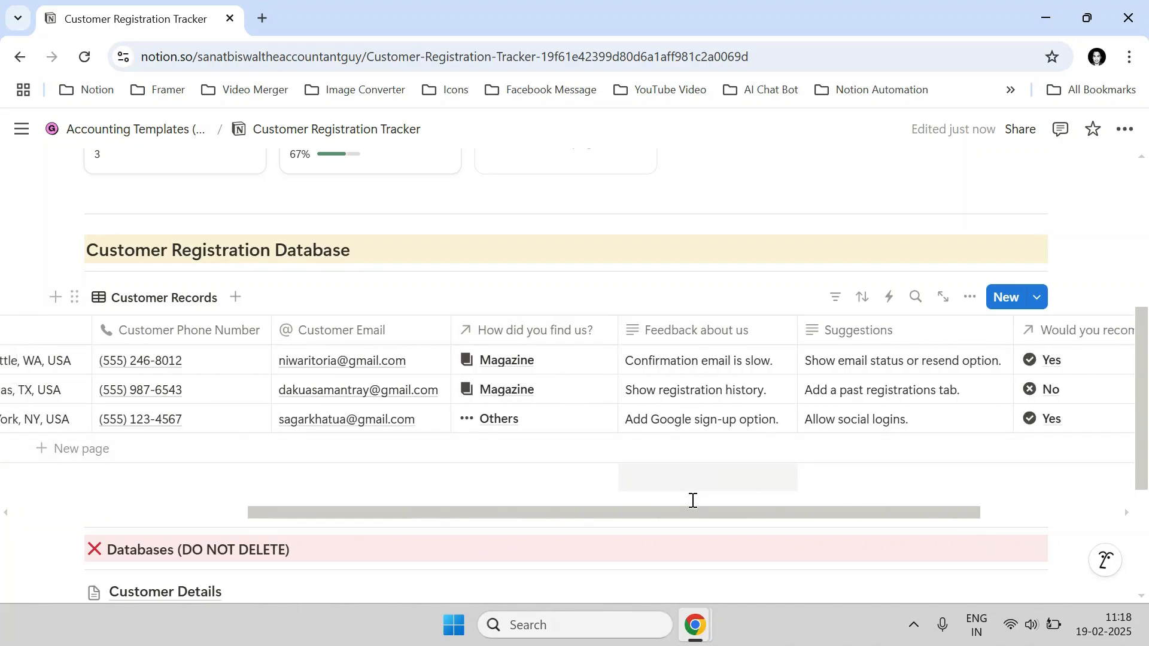
drag(677, 511, 784, 513)
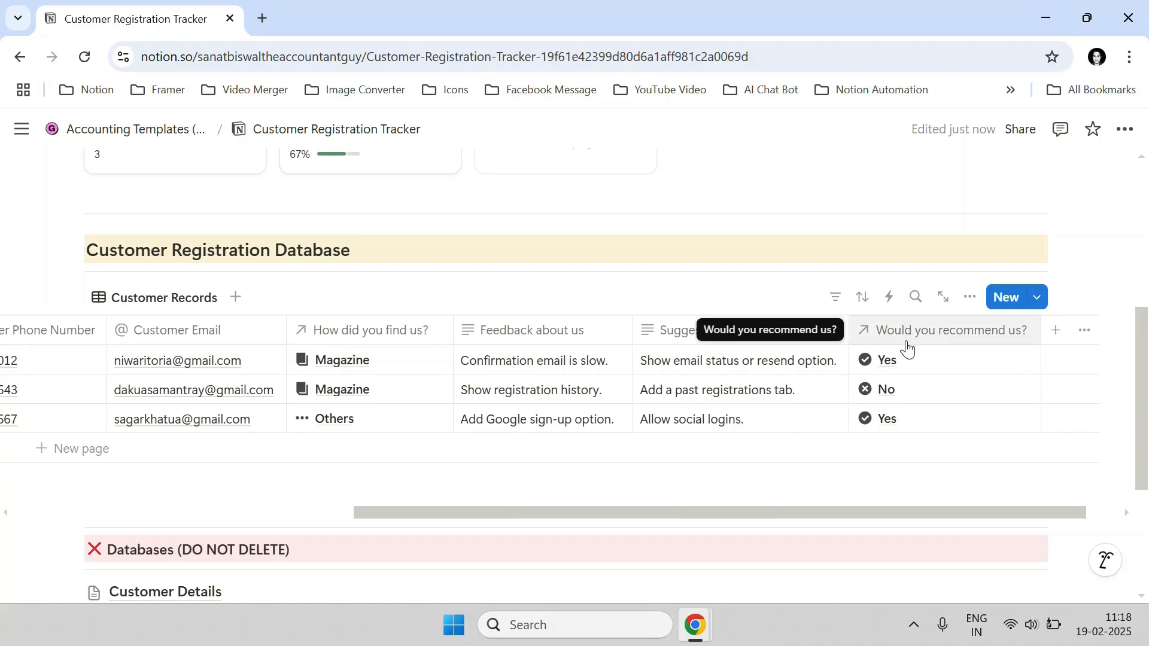
scroll(411, 359, up, 6)
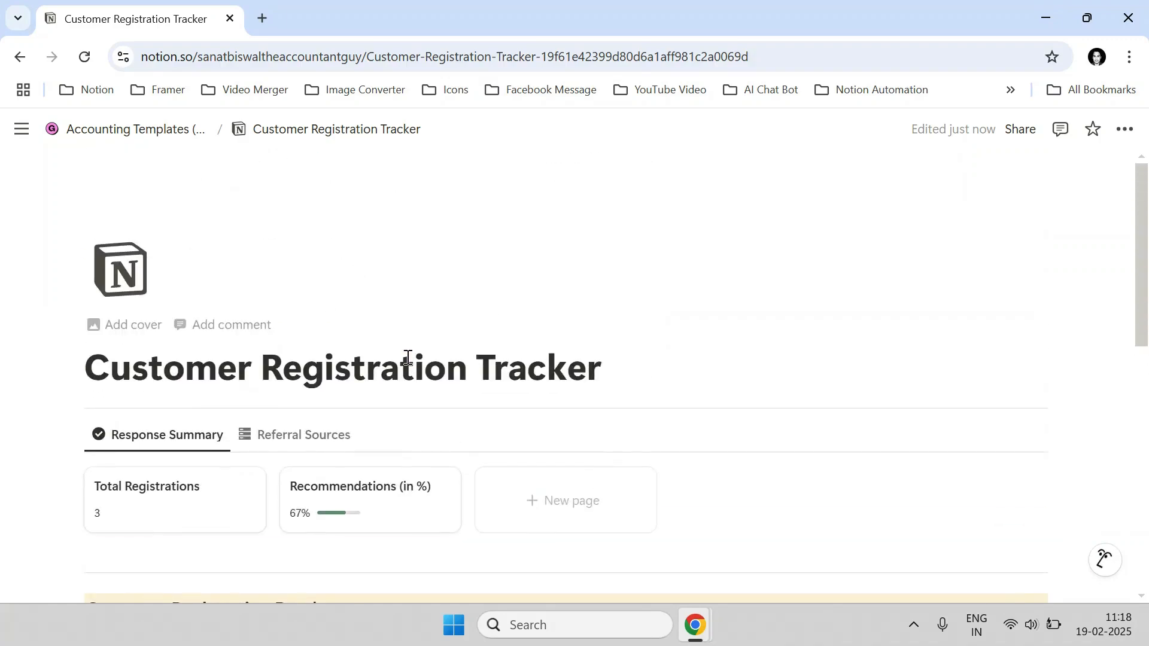
scroll(407, 357, down, 1)
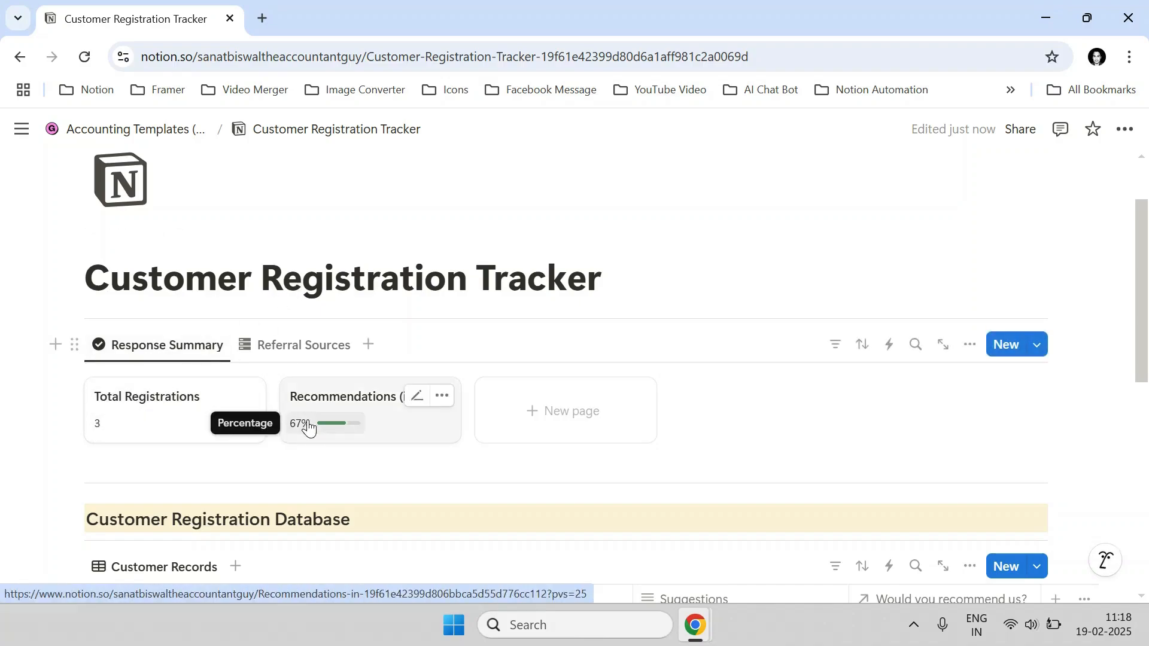
scroll(308, 427, down, 3)
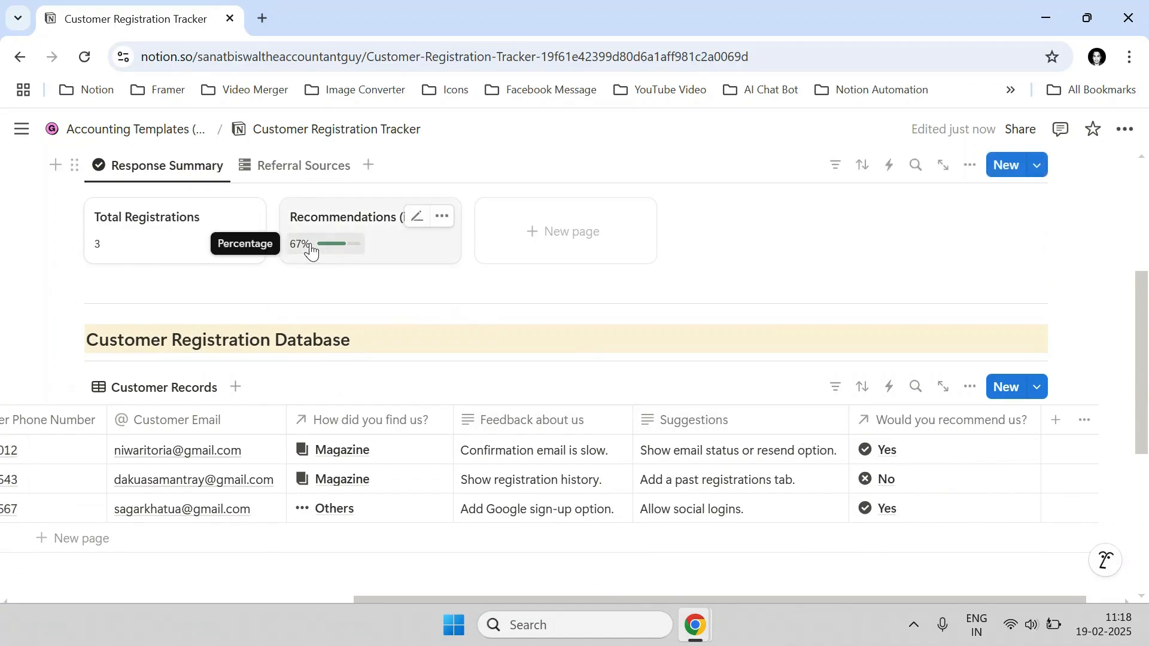
Step: Replace the second customer record's "Would you recommend us?" answer with Yes
click(915, 480)
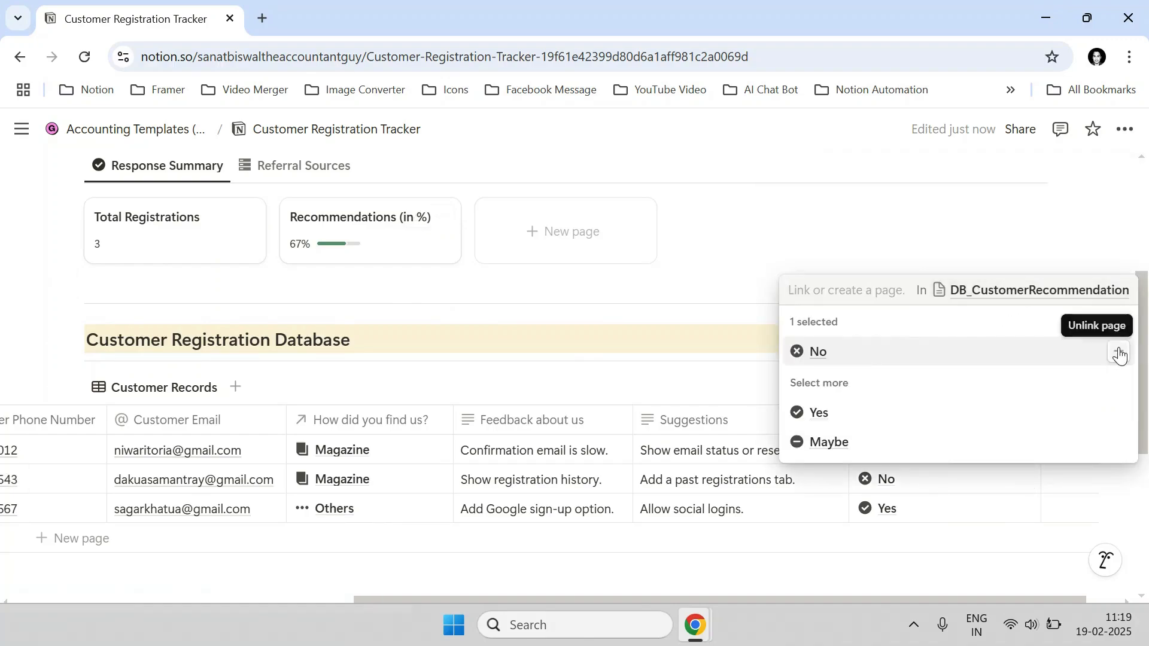
click(1117, 352)
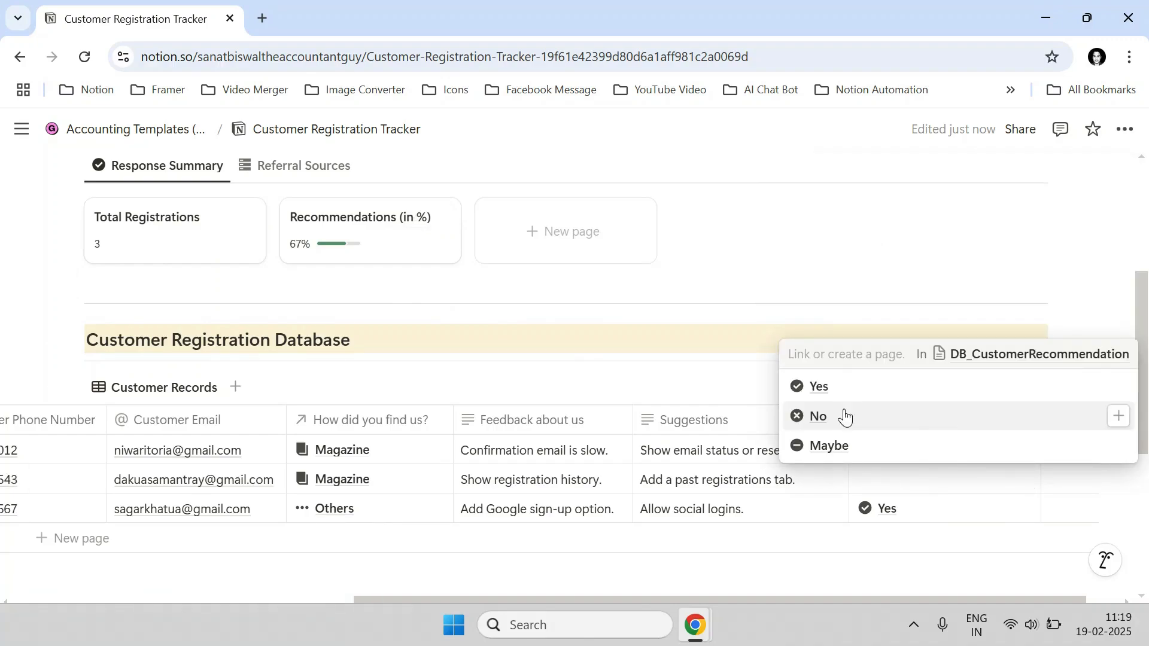
click(844, 388)
click(711, 271)
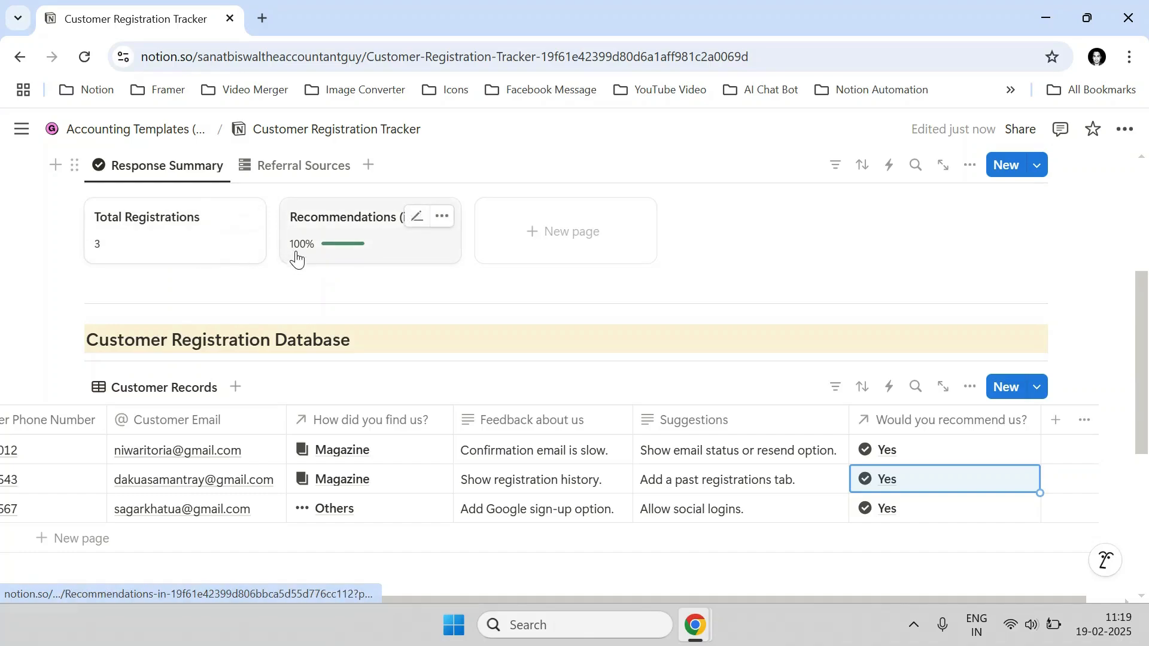
Step: Show the Referral Sources view and change the second customer record's "How did you find us?" value to Internet
click(286, 178)
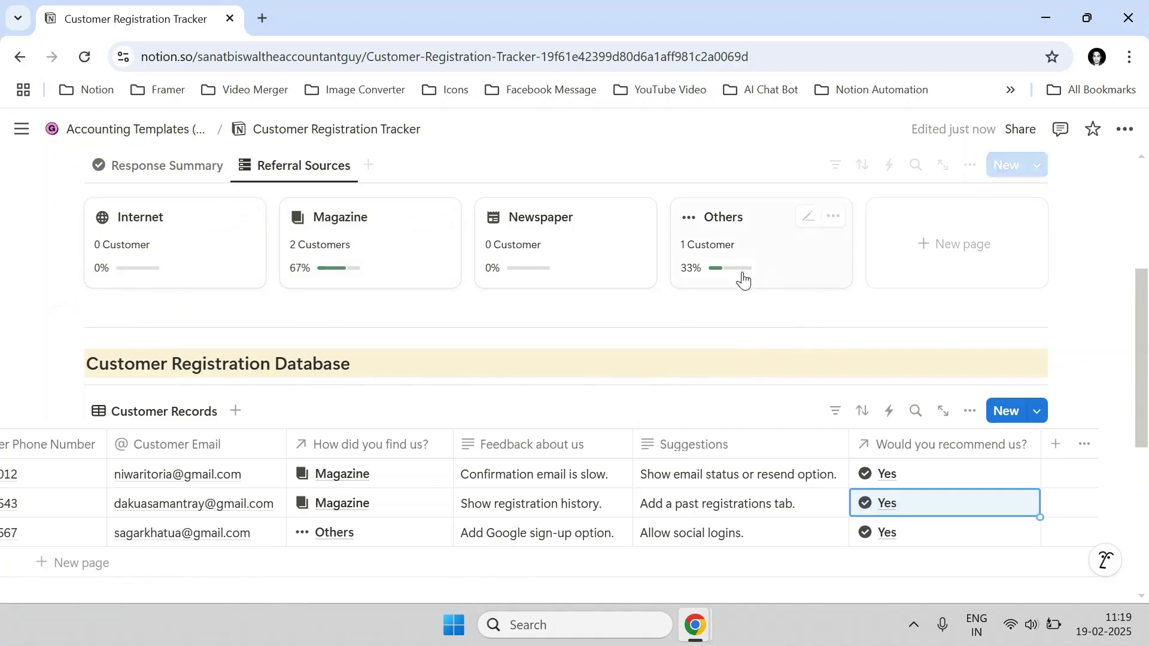
click(346, 514)
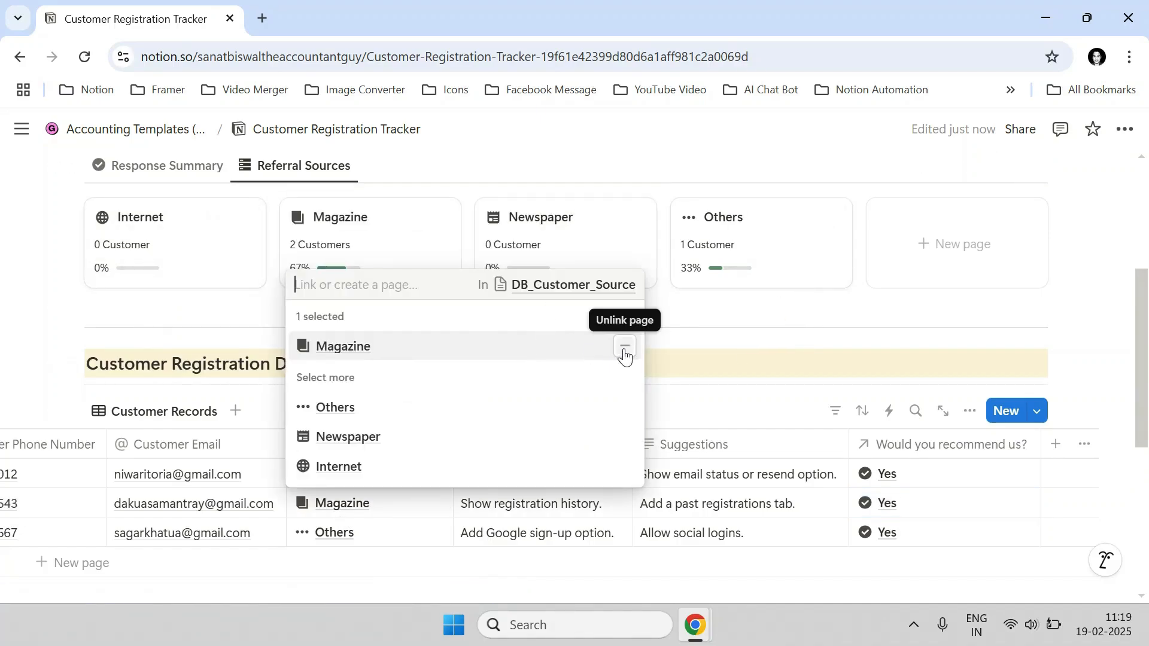
click(625, 348)
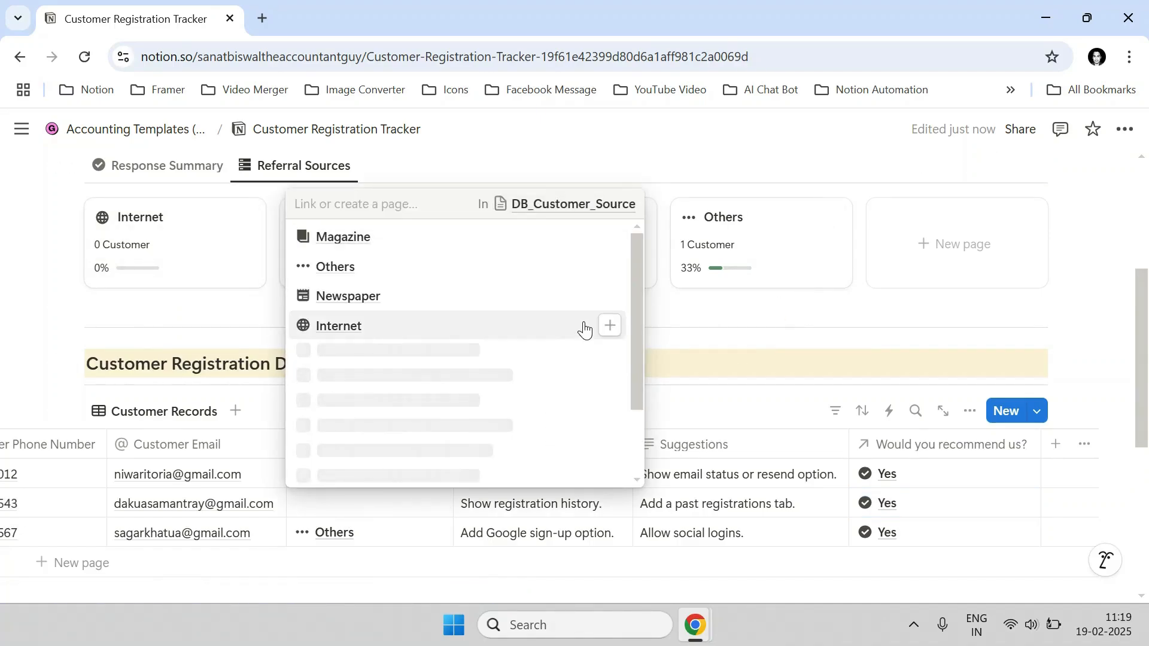
click(624, 471)
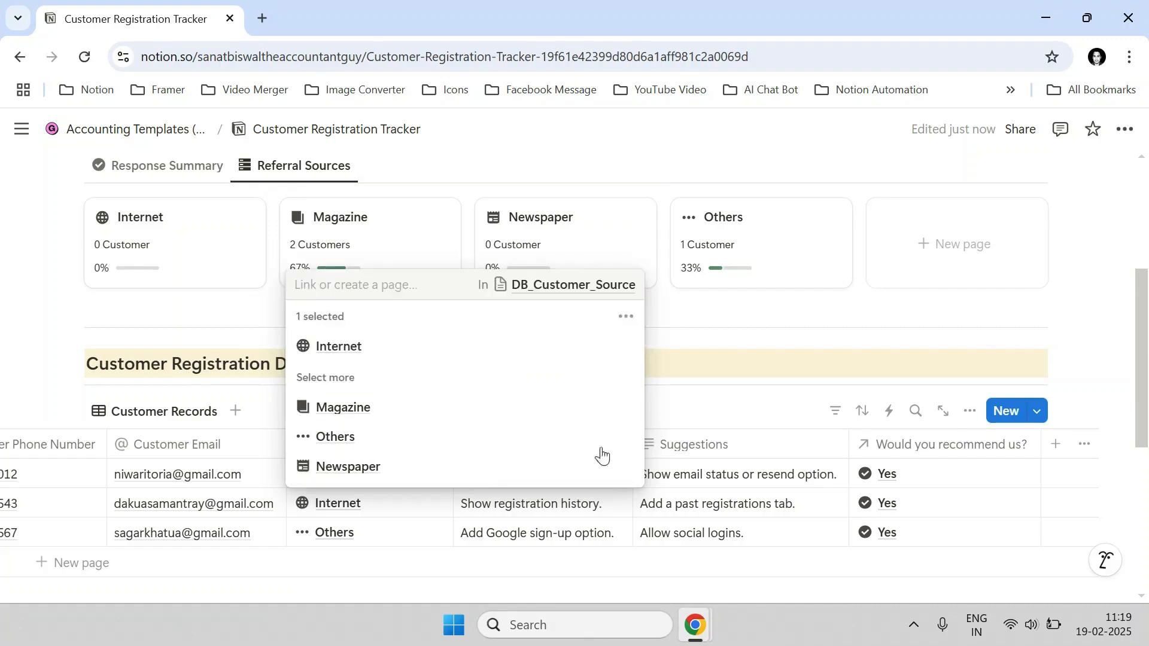
click(1030, 309)
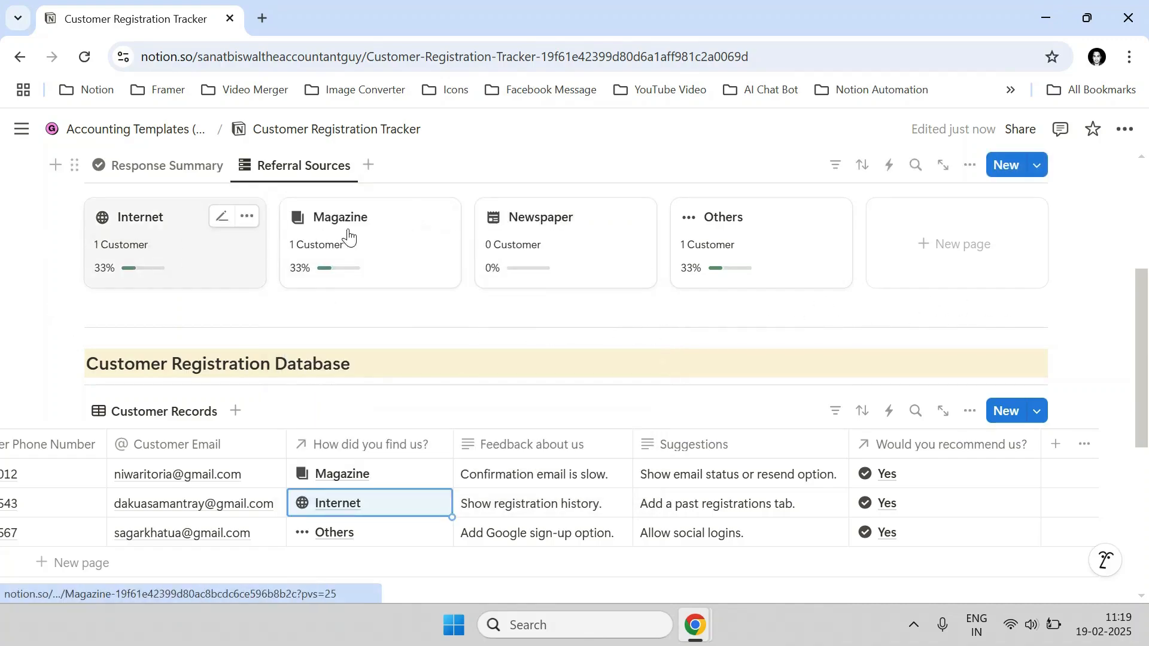
Step: Compare the Response Summary and Referral Sources views with the Customer Records table, including its first columns
click(190, 179)
scroll(192, 186, up, 2)
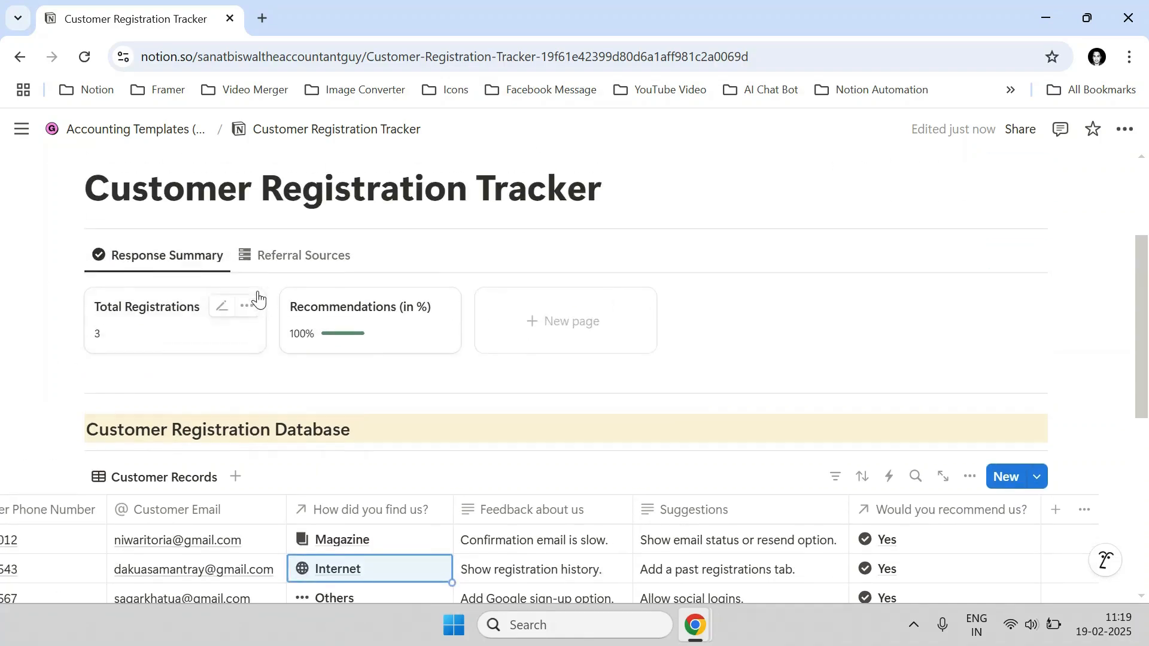
click(287, 261)
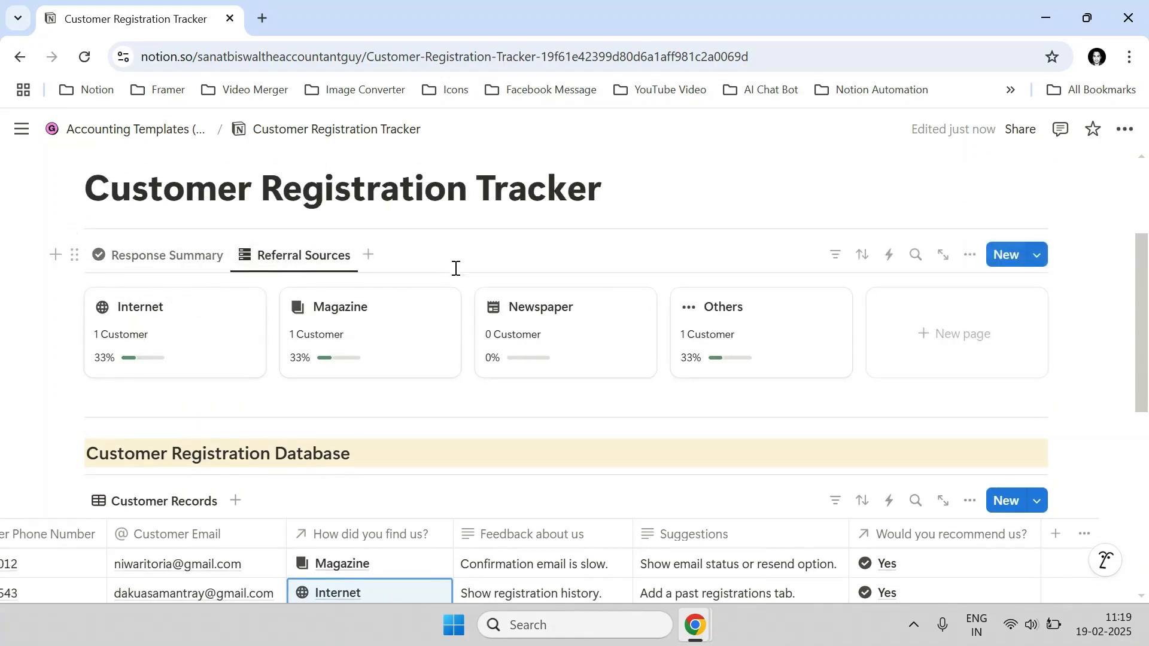
scroll(457, 267, down, 3)
scroll(459, 272, up, 3)
scroll(406, 257, down, 3)
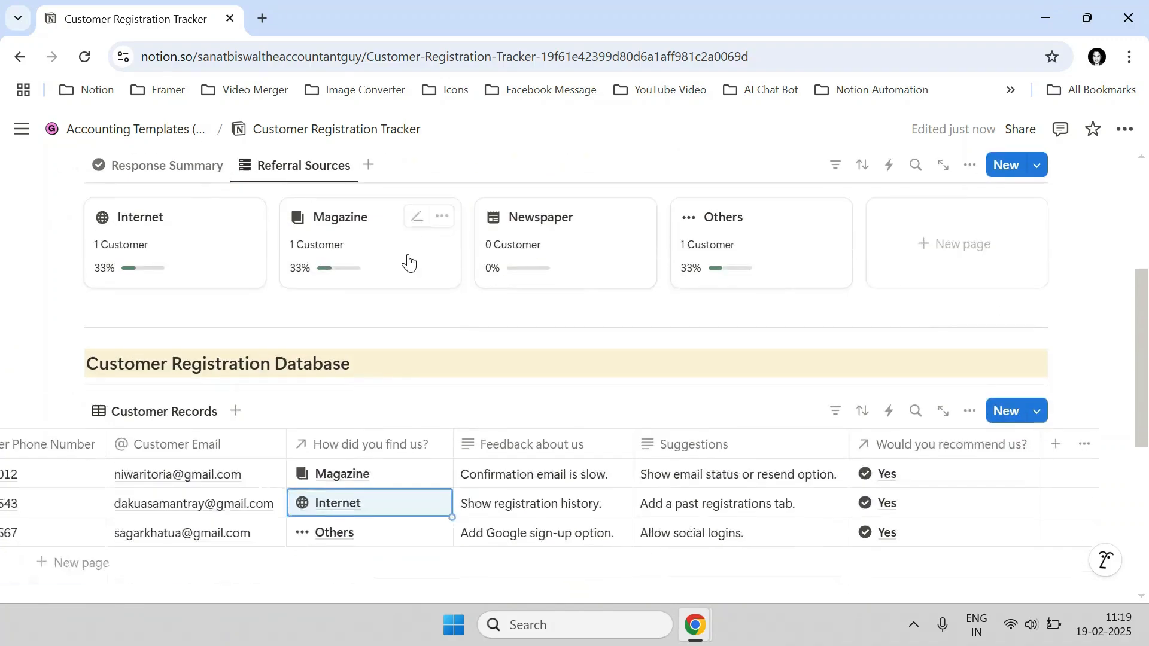
drag(421, 537, 90, 515)
key(alt+Tab)
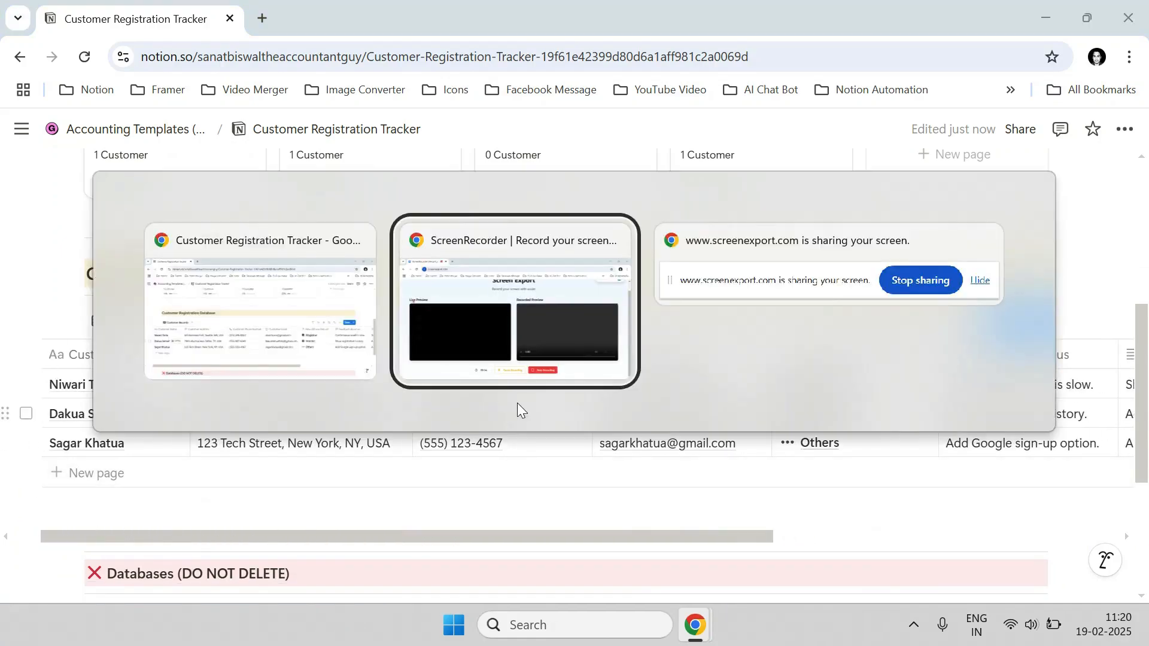
click(745, 574)
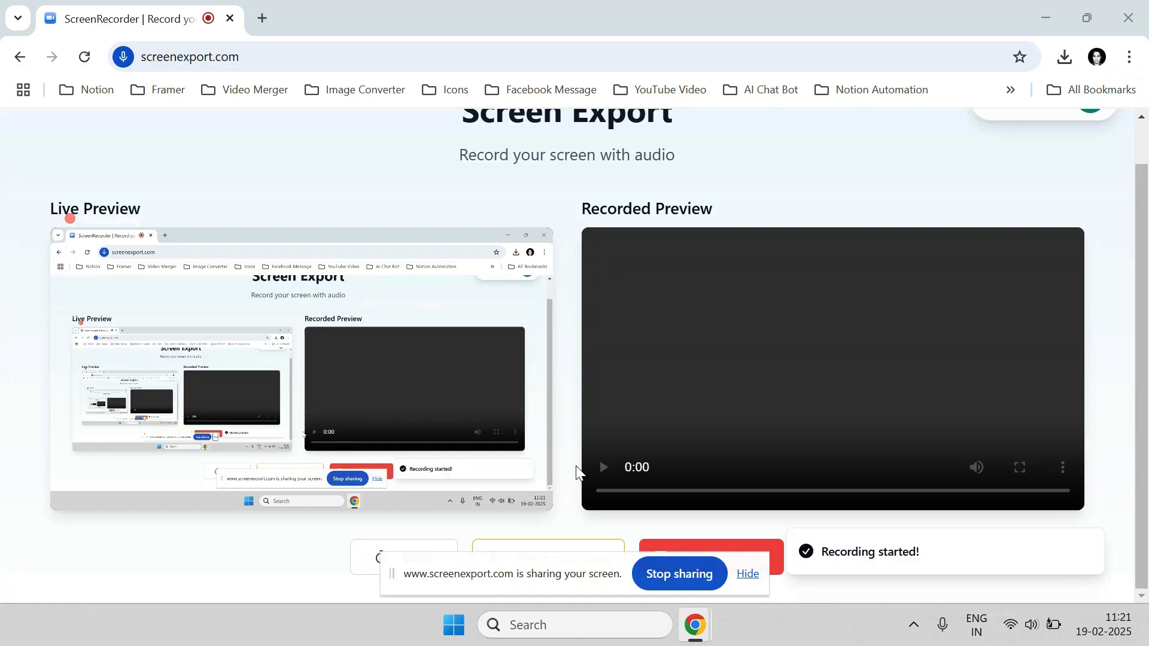
Step: Switch to the PDFOutput page, hide the screen-sharing notice and look over the invoice form
key(alt+Tab)
key(Tab)
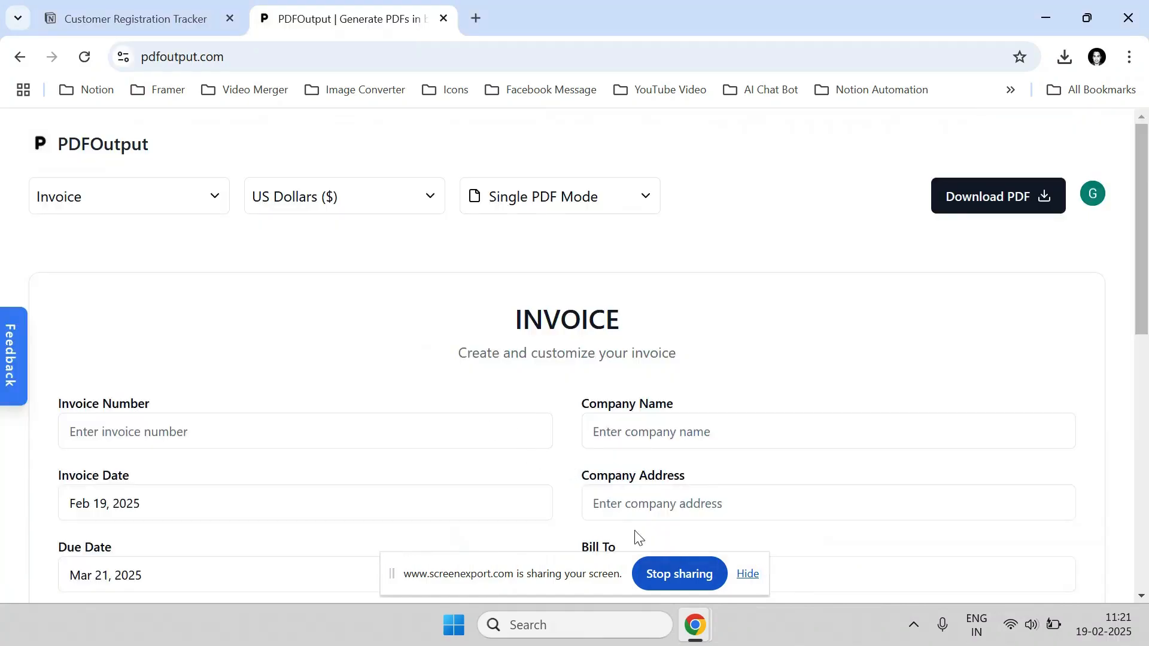
click(745, 573)
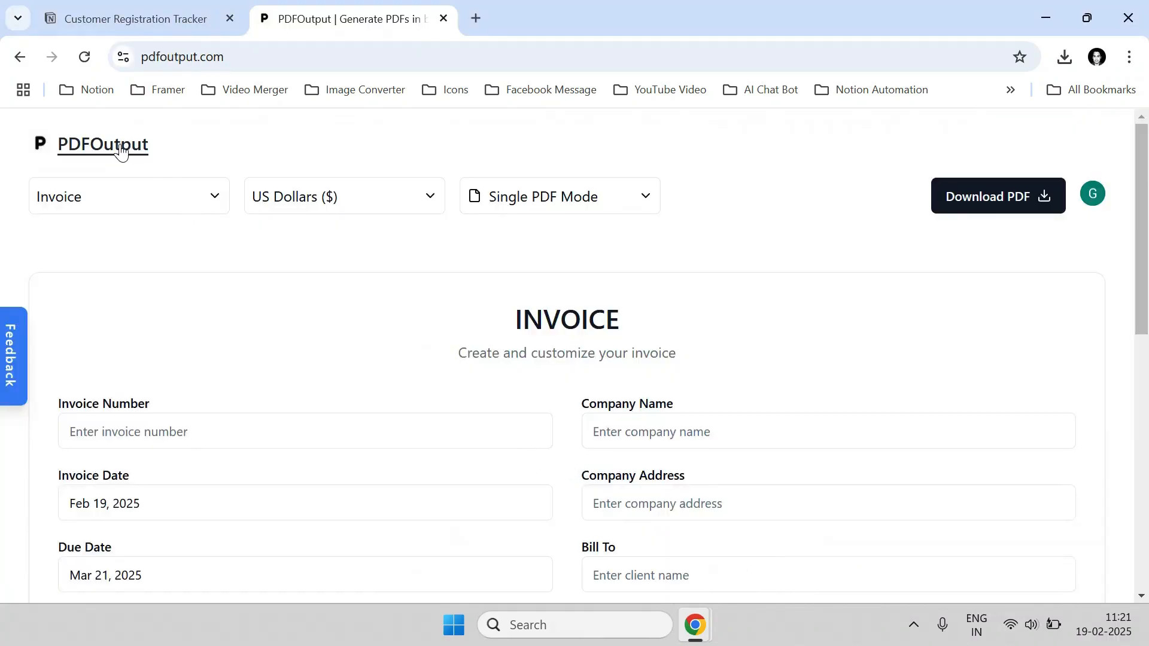
scroll(204, 291, down, 10)
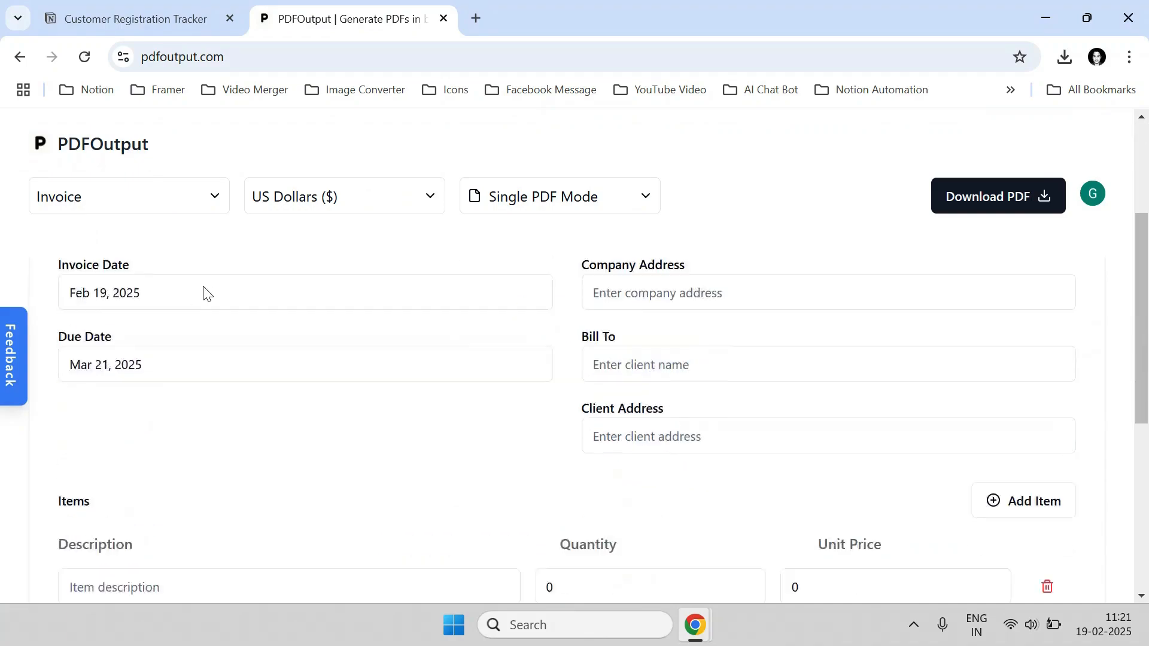
scroll(195, 287, up, 10)
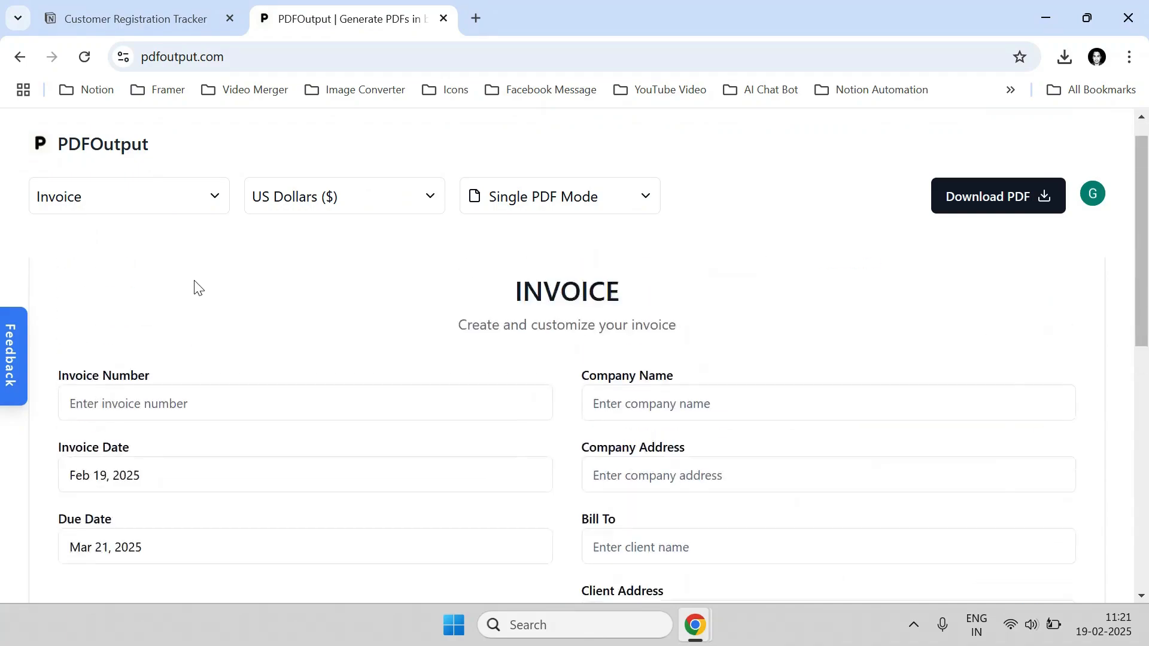
Step: Choose the Invoice template, and look through the available currencies and the invoice form's fields
click(118, 204)
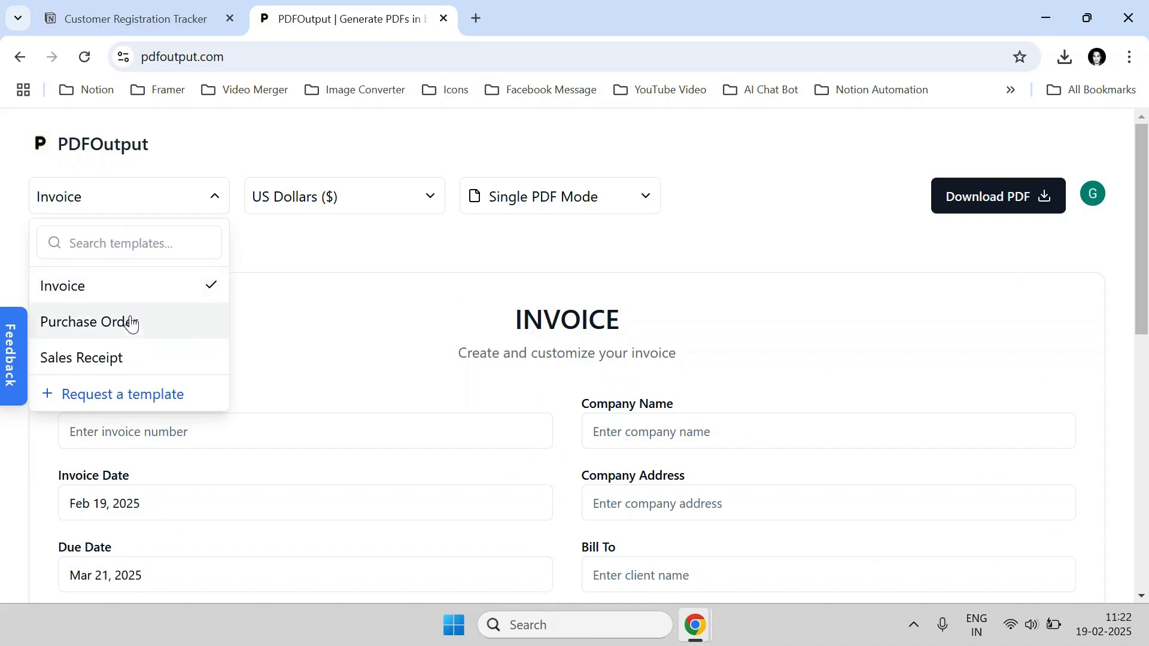
click(90, 289)
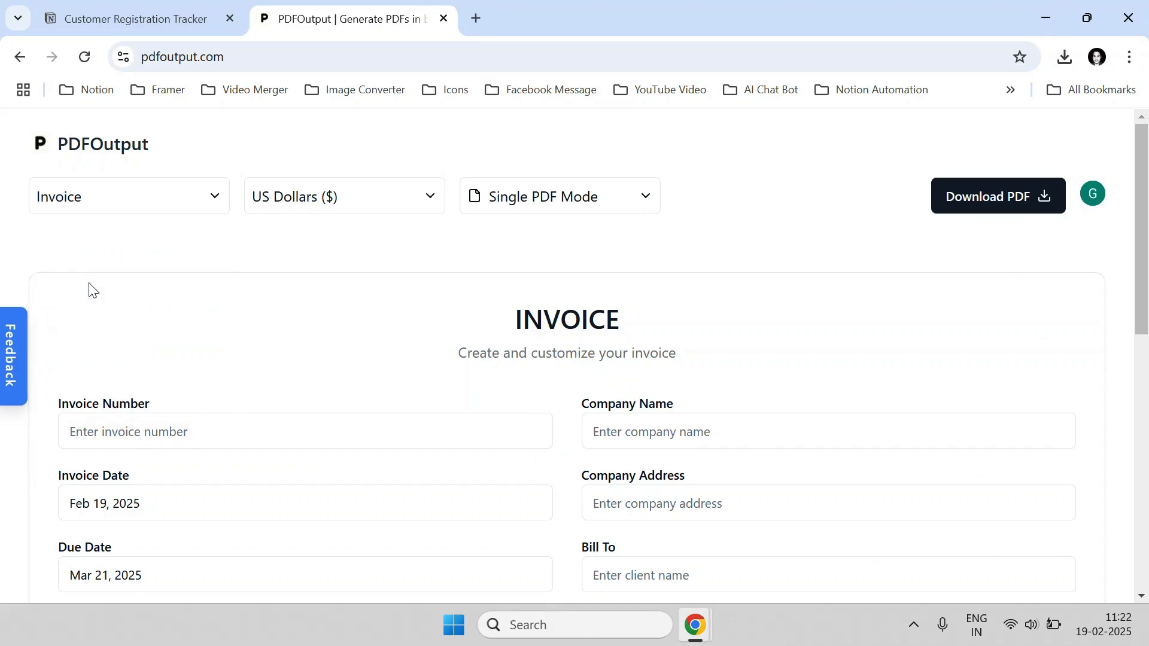
click(301, 205)
scroll(311, 304, down, 8)
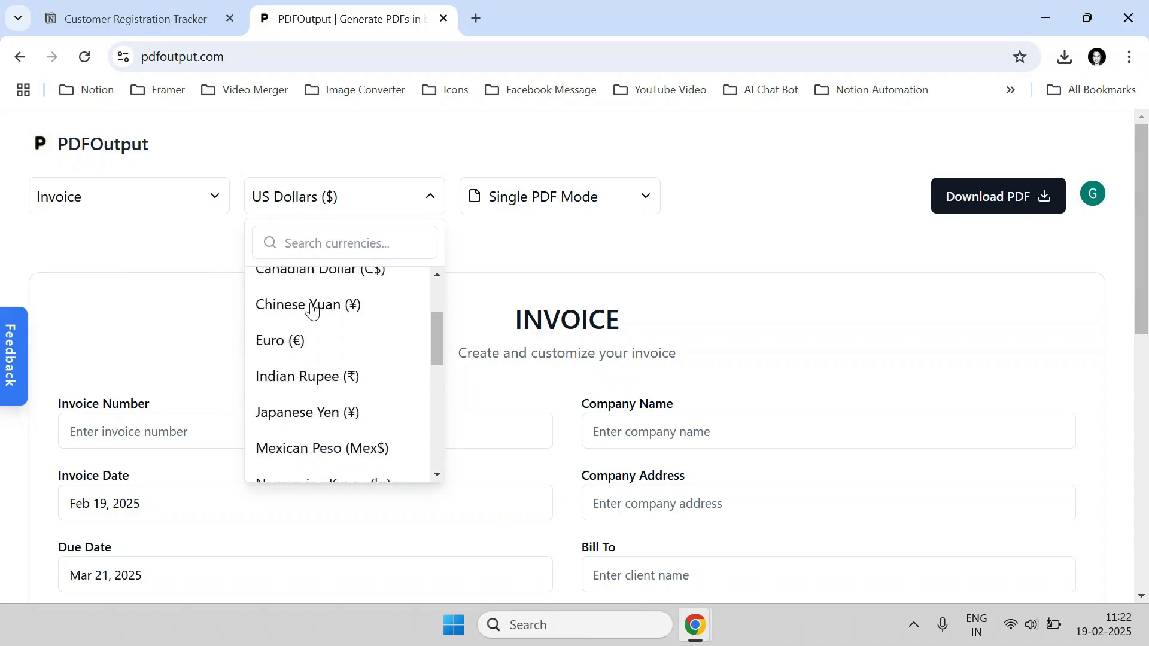
scroll(310, 308, down, 3)
scroll(300, 341, up, 10)
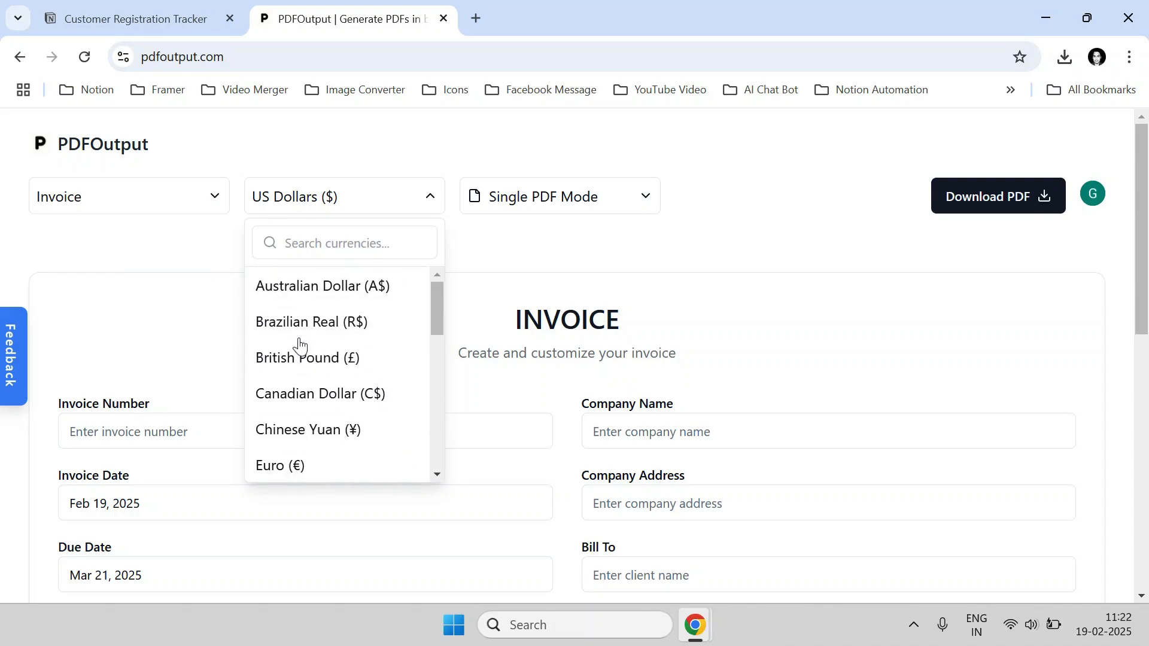
click(489, 245)
scroll(549, 416, down, 10)
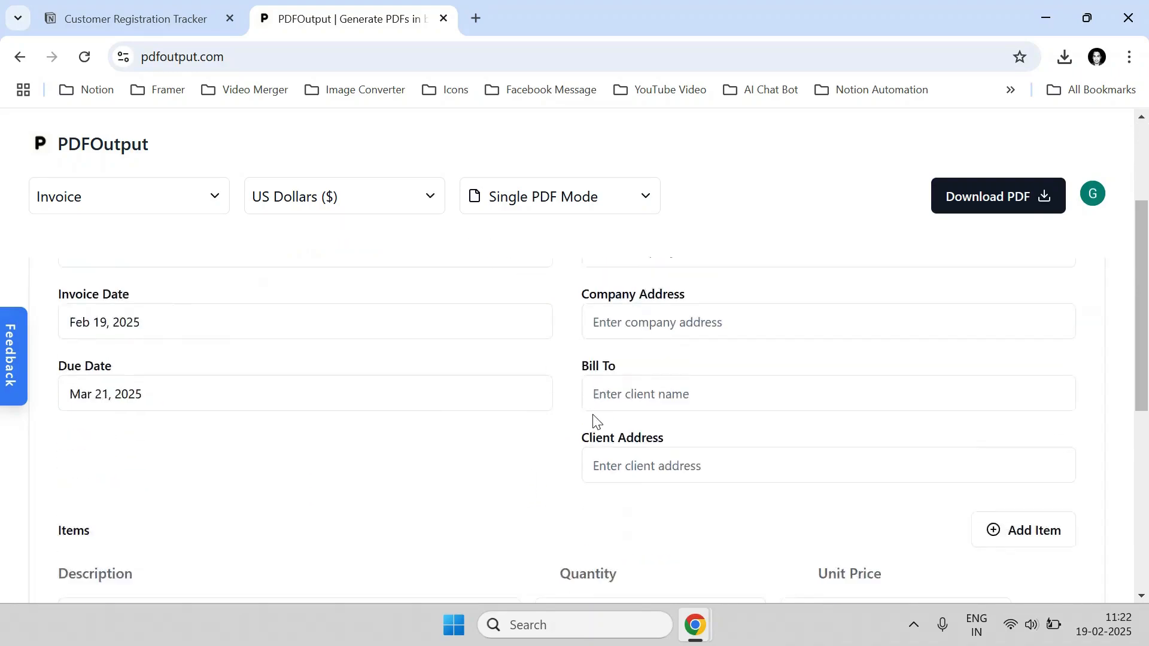
scroll(586, 419, up, 10)
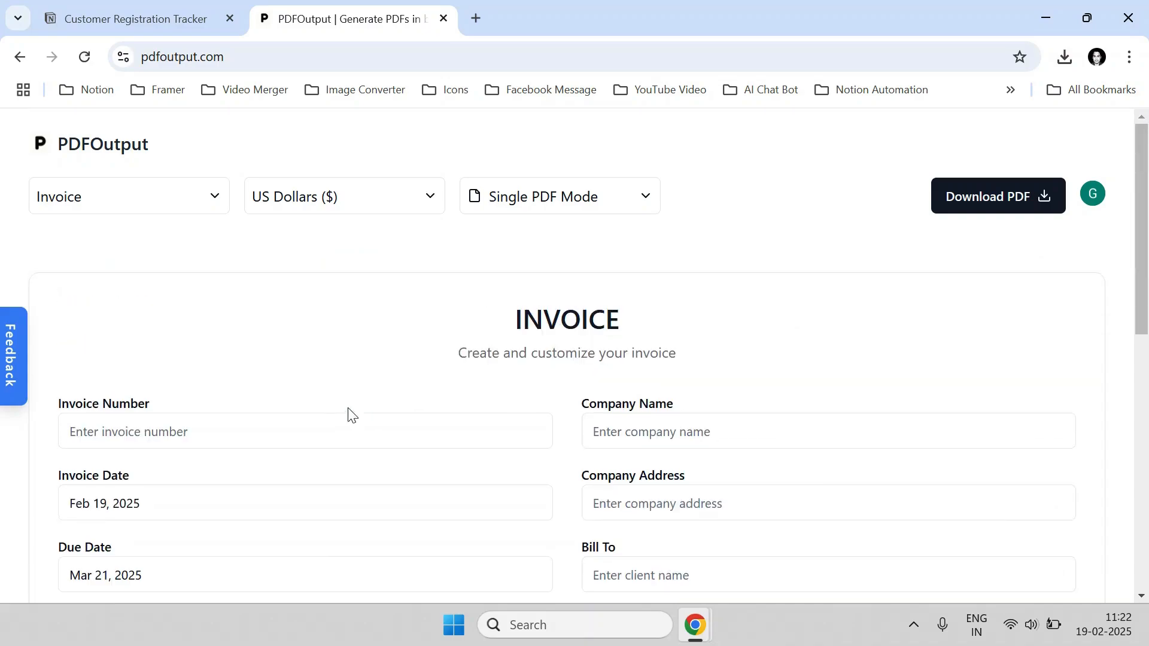
Step: Fill in invoice number INV-001, company name ABC Tech Solutions and the company's saved address
click(192, 432)
click(208, 474)
click(608, 431)
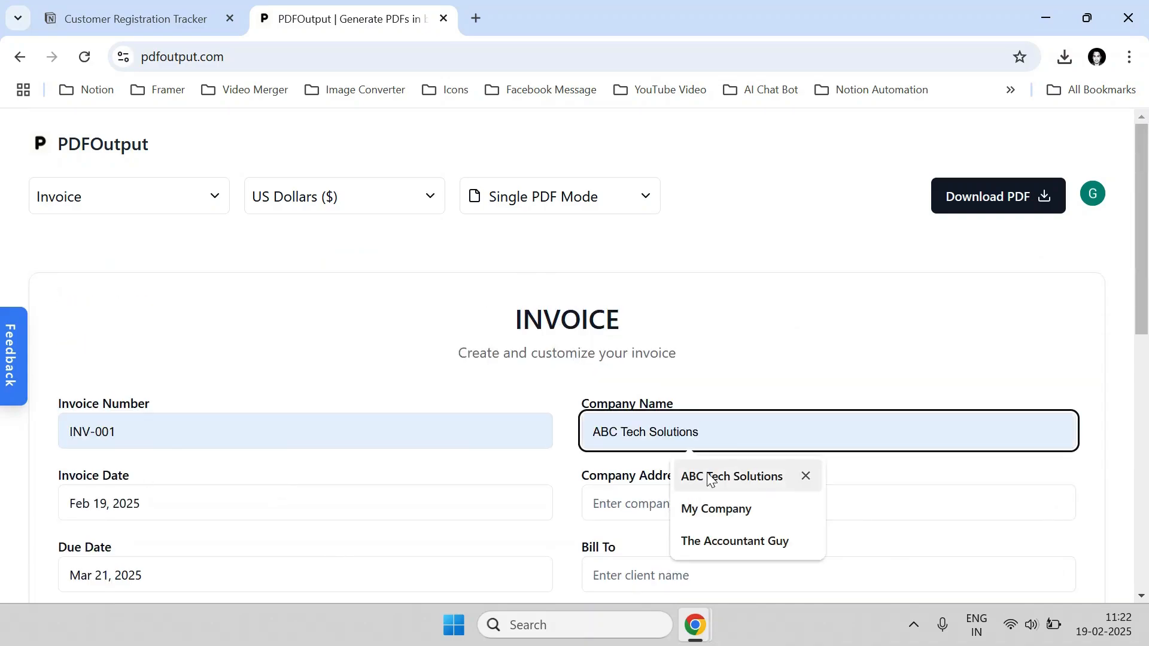
click(708, 479)
click(687, 501)
click(731, 547)
Step: Bill the invoice to Neemans Pvt Ltd and fill in the client's saved address
scroll(695, 487, down, 3)
scroll(669, 366, up, 1)
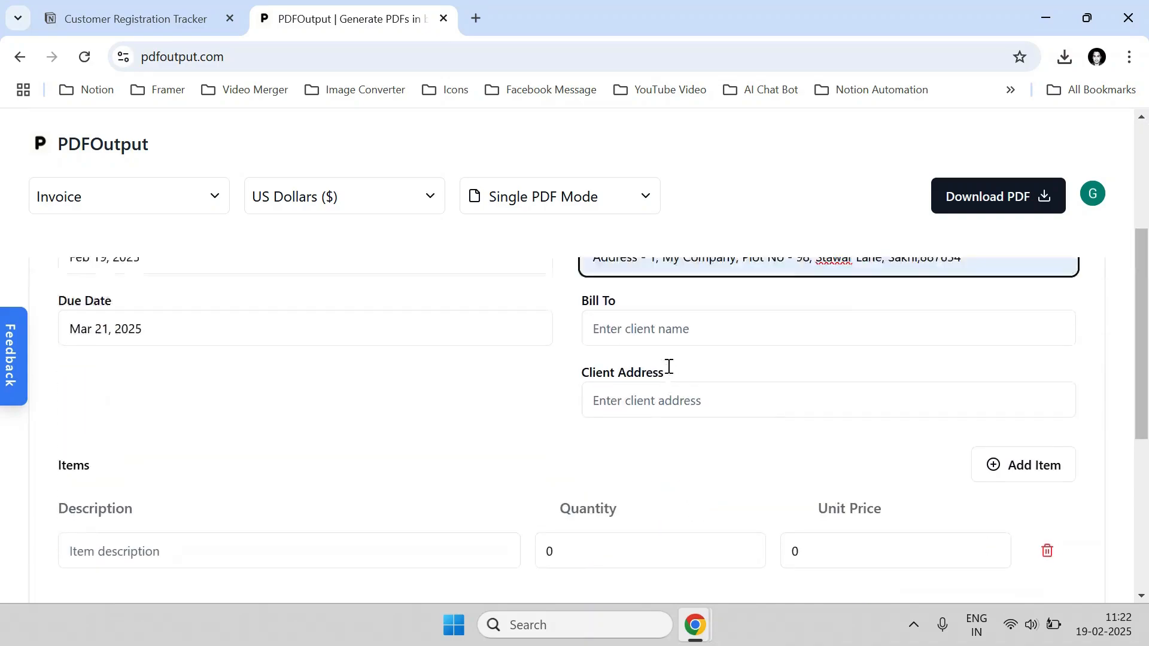
click(666, 397)
click(699, 429)
click(668, 472)
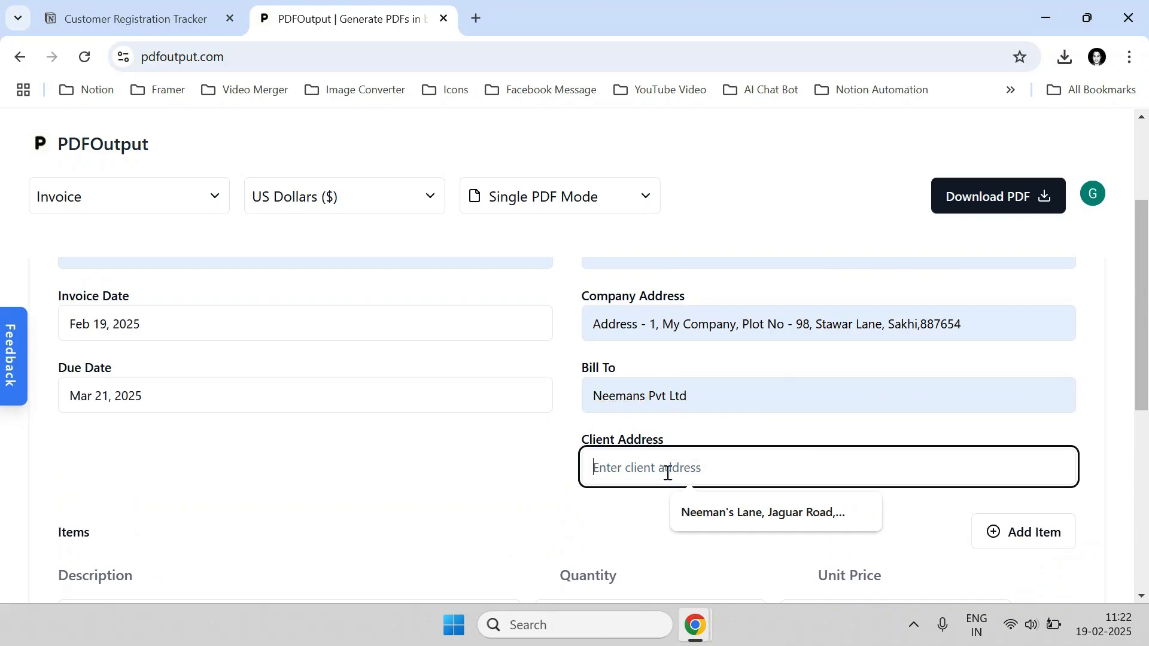
click(763, 512)
Step: Enter the first invoice item as Item - 1 with quantity 10 and unit price 20
scroll(349, 469, down, 3)
click(279, 440)
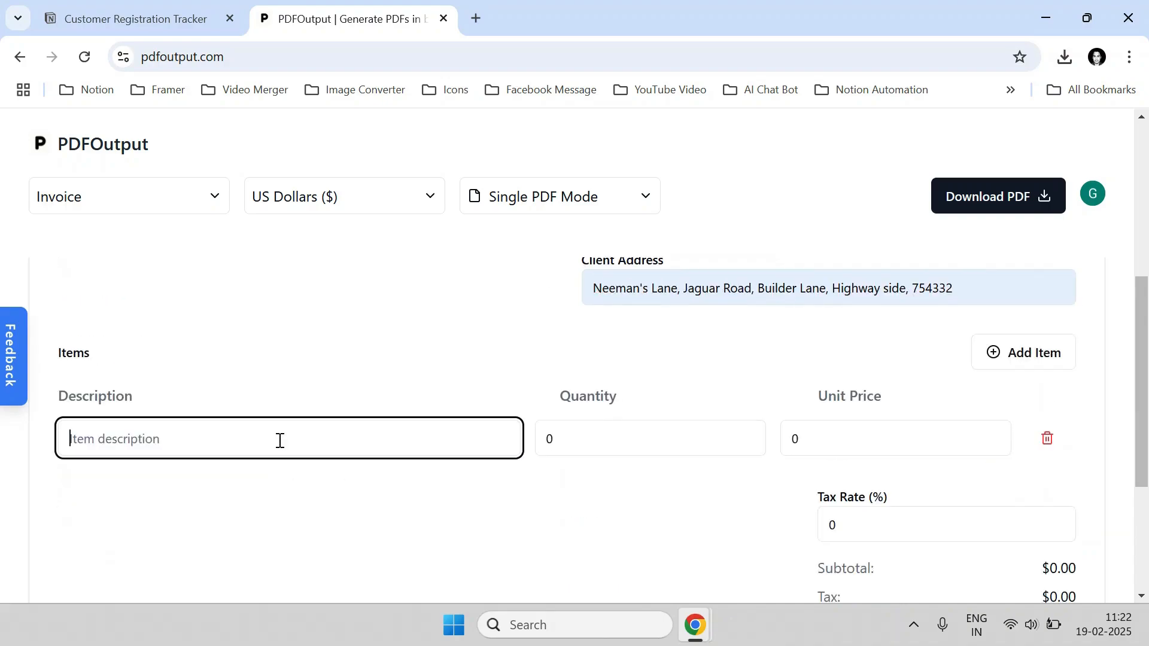
text(Item - 1)
key(Tab)
text(10)
key(Tab)
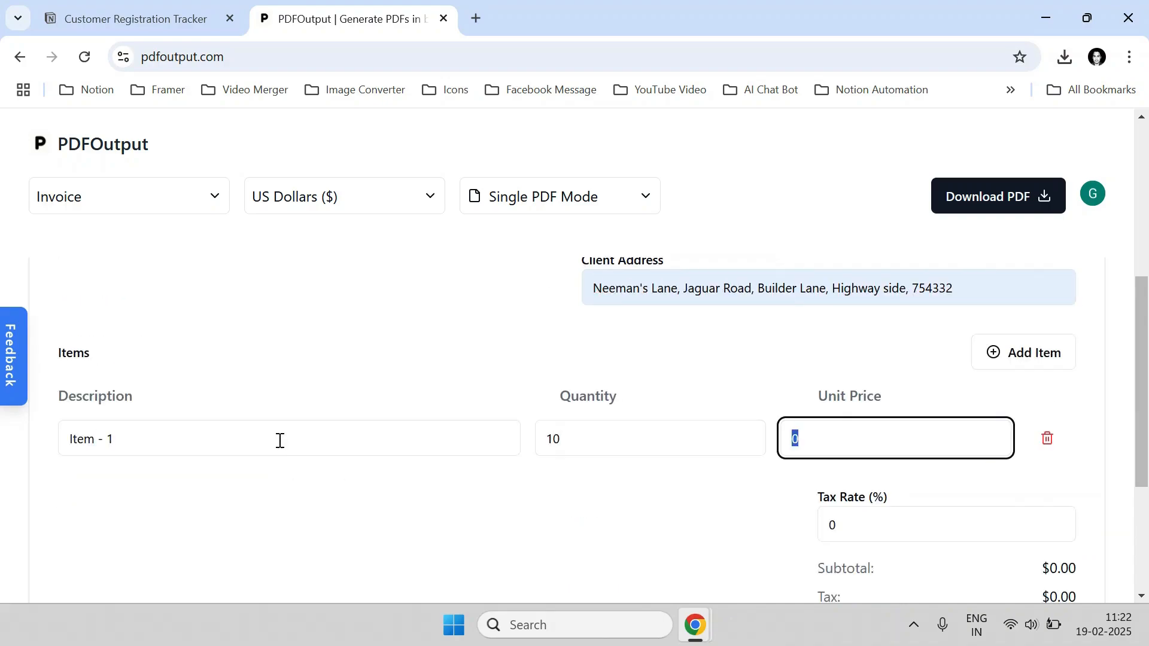
Step: Add a second invoice item named Item - 2 with quantity 20 and unit price 30
click(1043, 350)
click(238, 495)
text(Item )
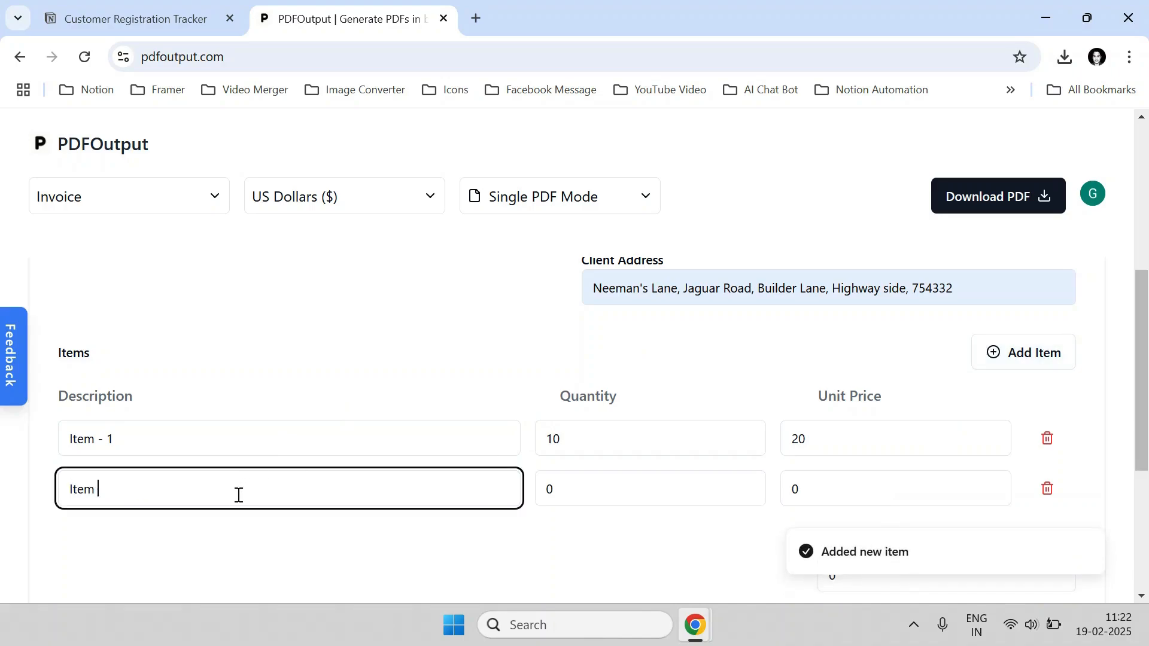
text(- 2)
key(Tab)
text(20)
key(Tab)
text(3)
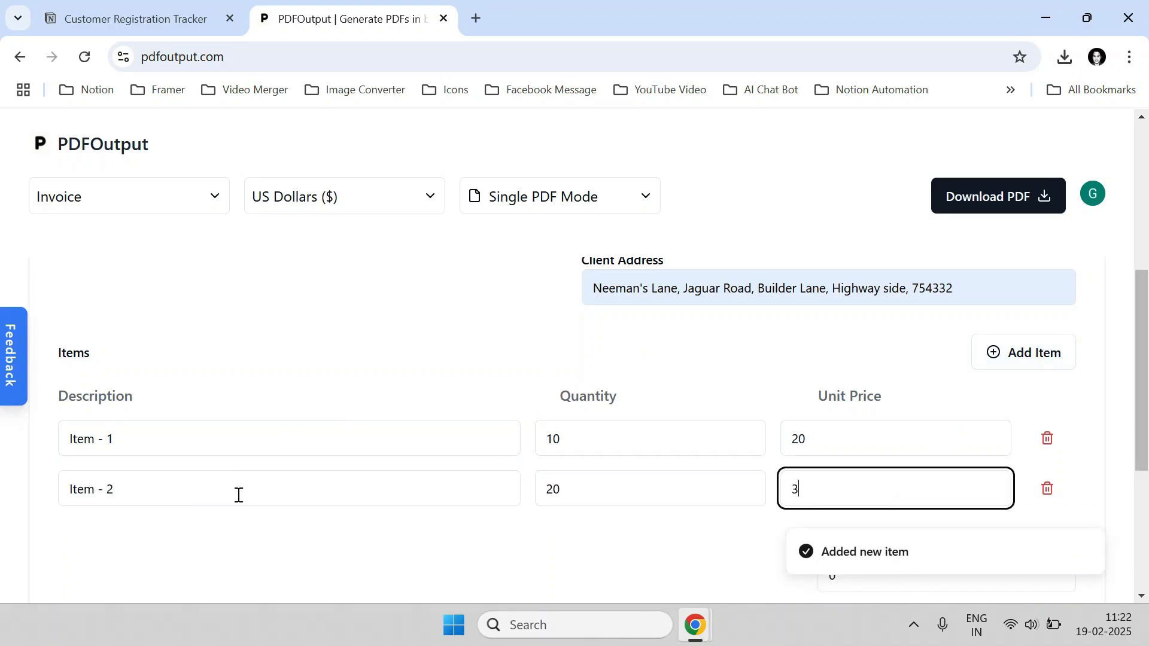
text(0)
Step: Set the tax rate to 4.5% and add the note "Pay within 30 days from due date"
scroll(311, 443, down, 2)
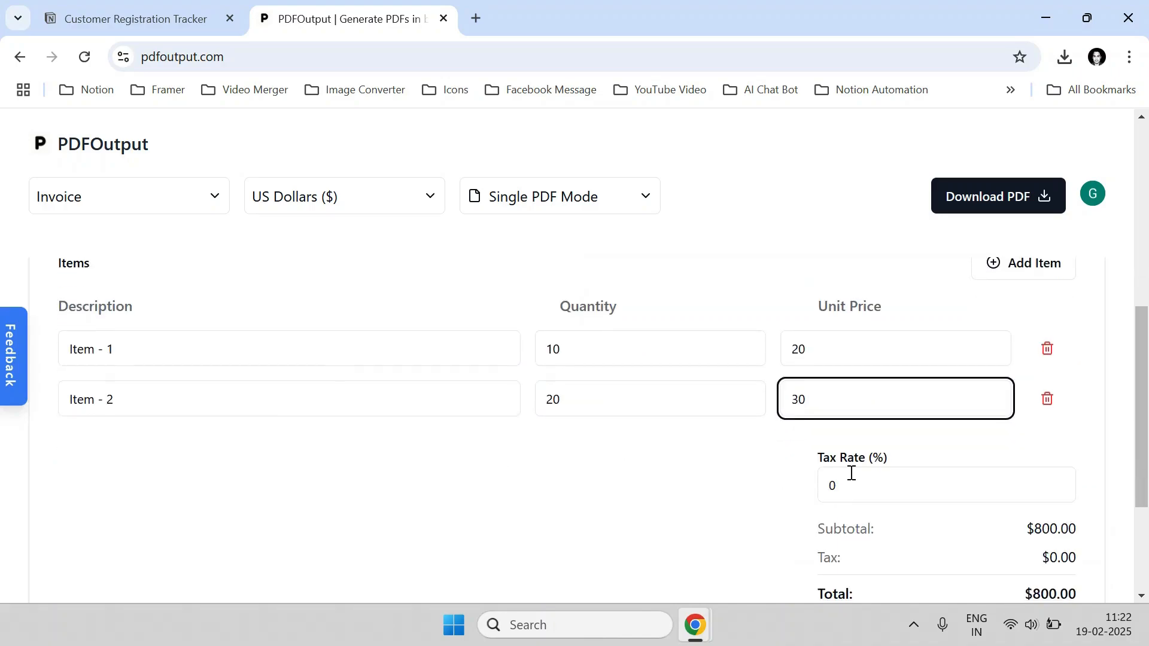
click(845, 472)
text(4)
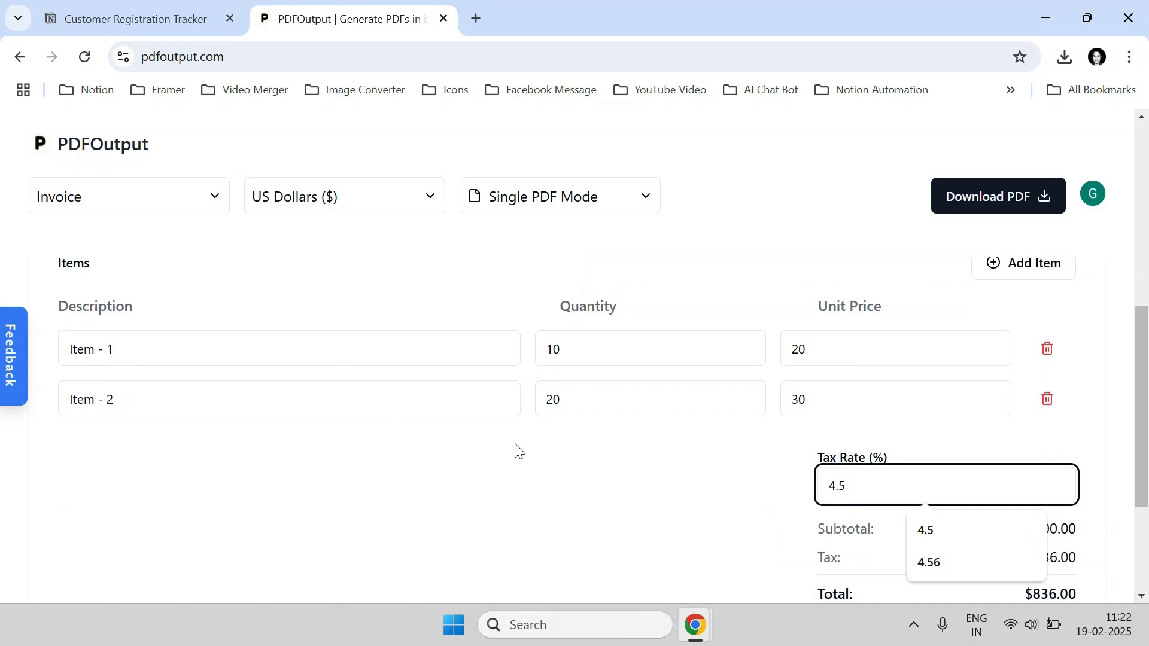
text(.5)
scroll(515, 450, down, 3)
click(469, 484)
text(Pay within 30 days fr)
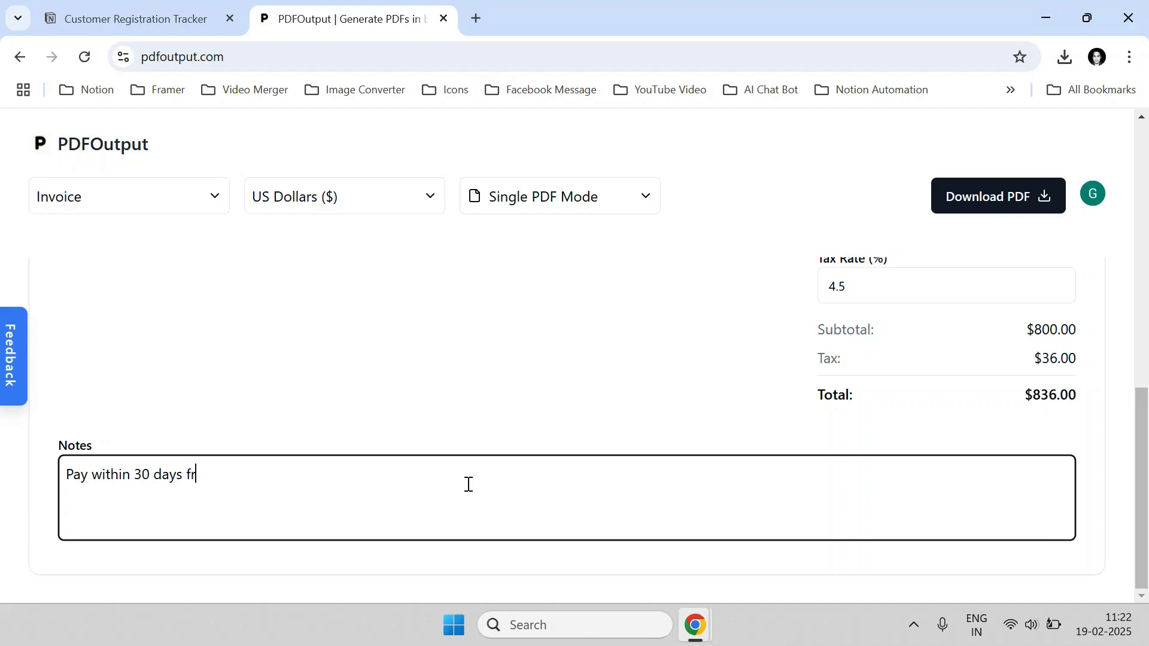
click(537, 398)
Step: Look over the completed invoice form and download it as a PDF
scroll(527, 398, up, 15)
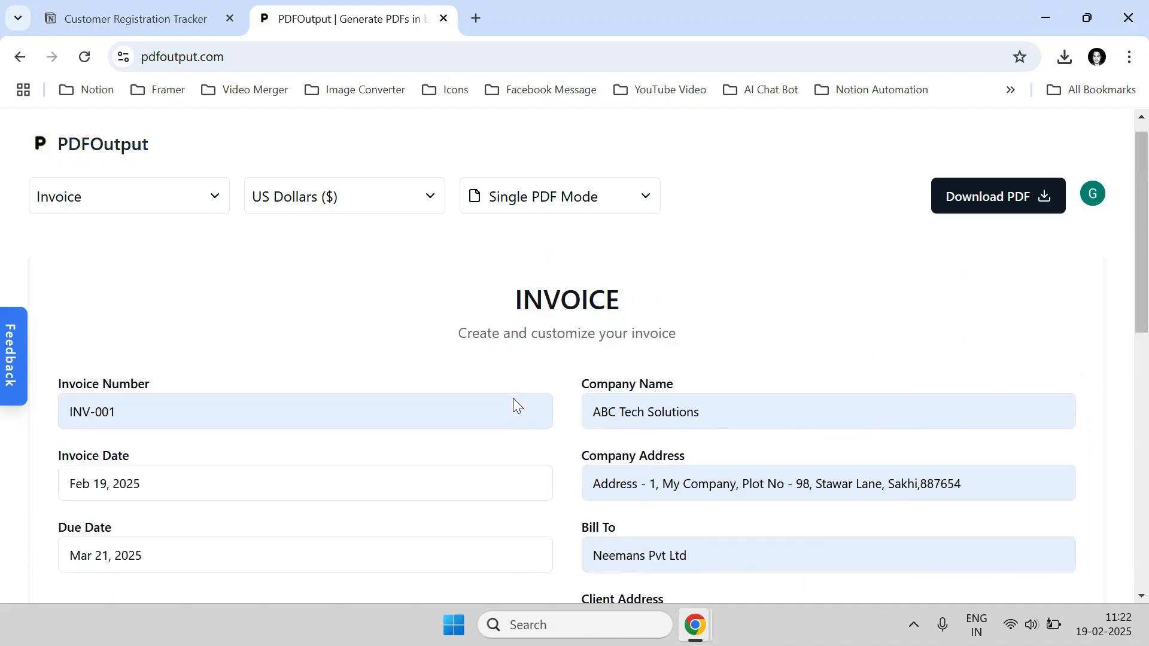
scroll(512, 398, down, 15)
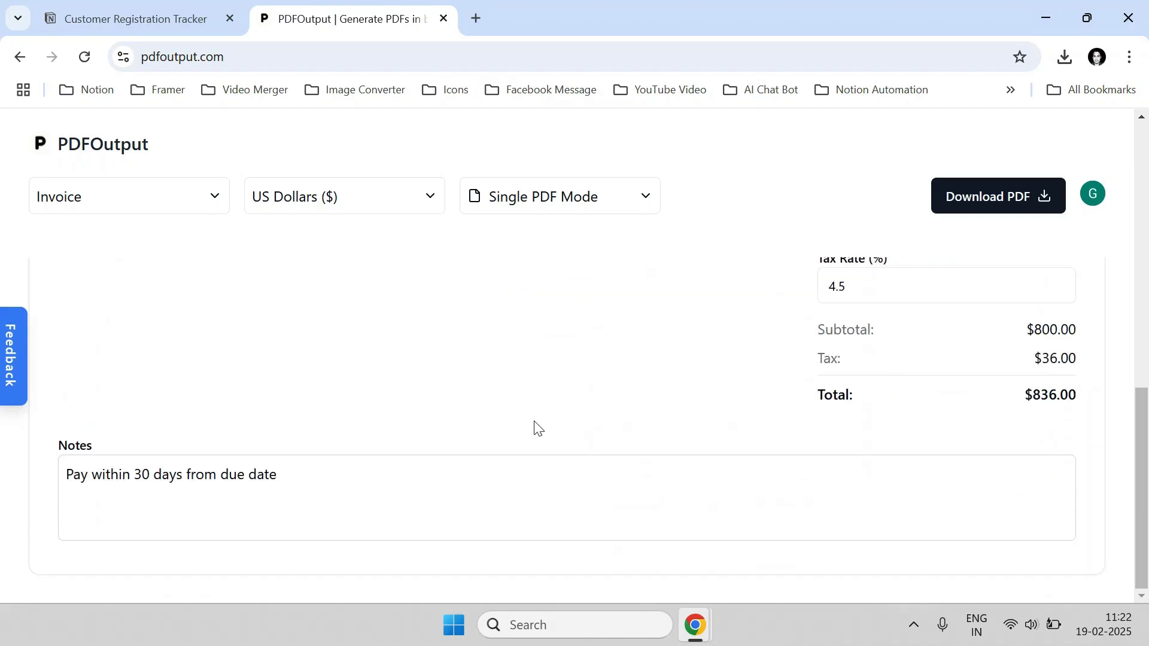
scroll(537, 428, up, 15)
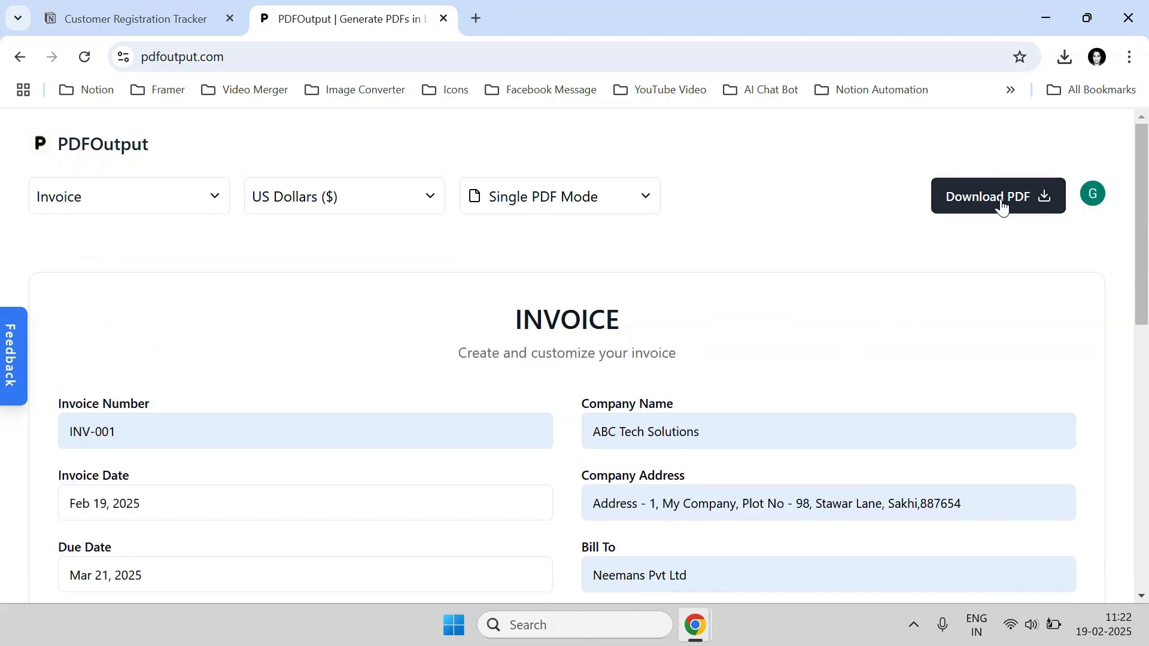
click(1002, 205)
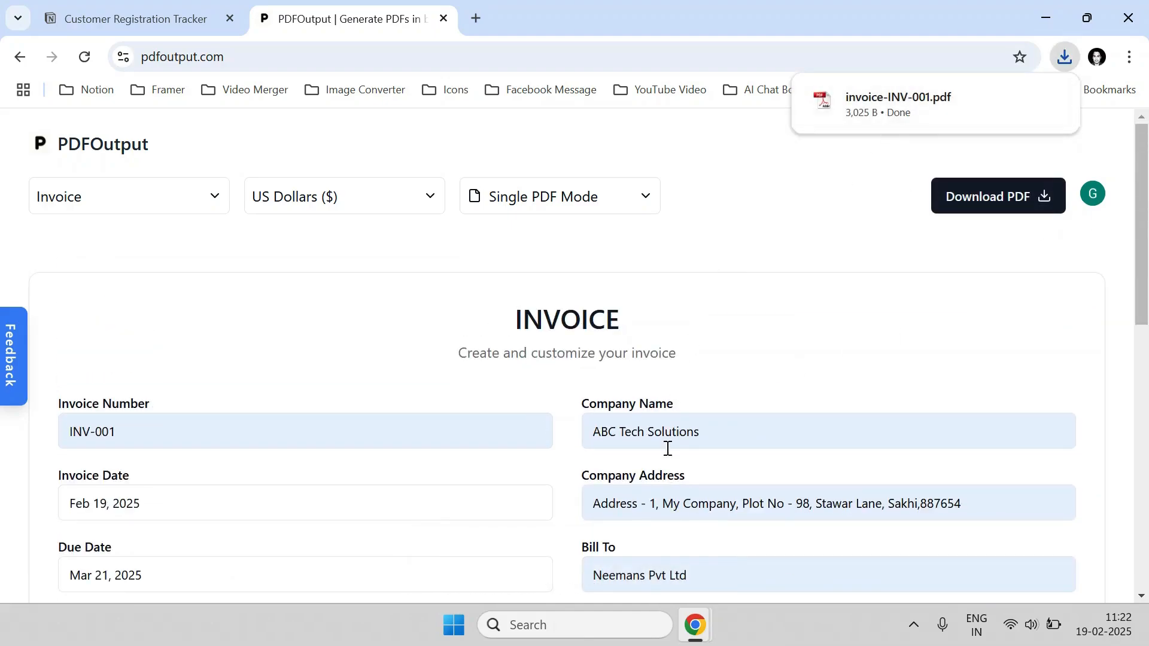
Step: Open the downloaded invoice-INV-001.pdf and review its parties, items, totals and notes
click(881, 127)
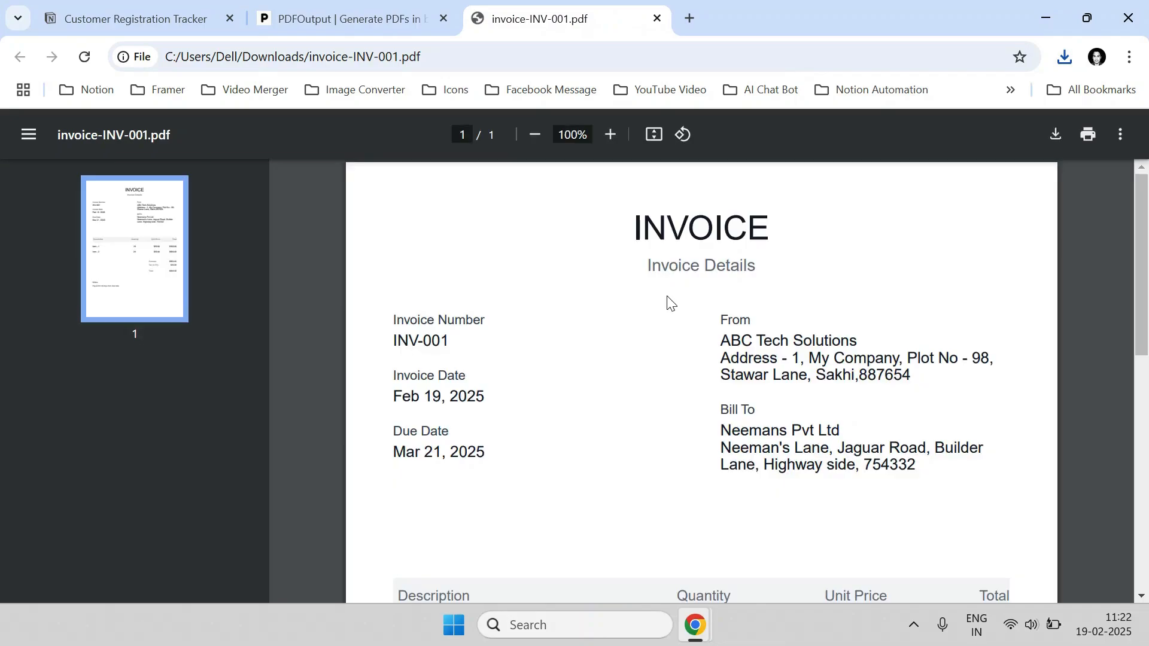
scroll(631, 321, down, 8)
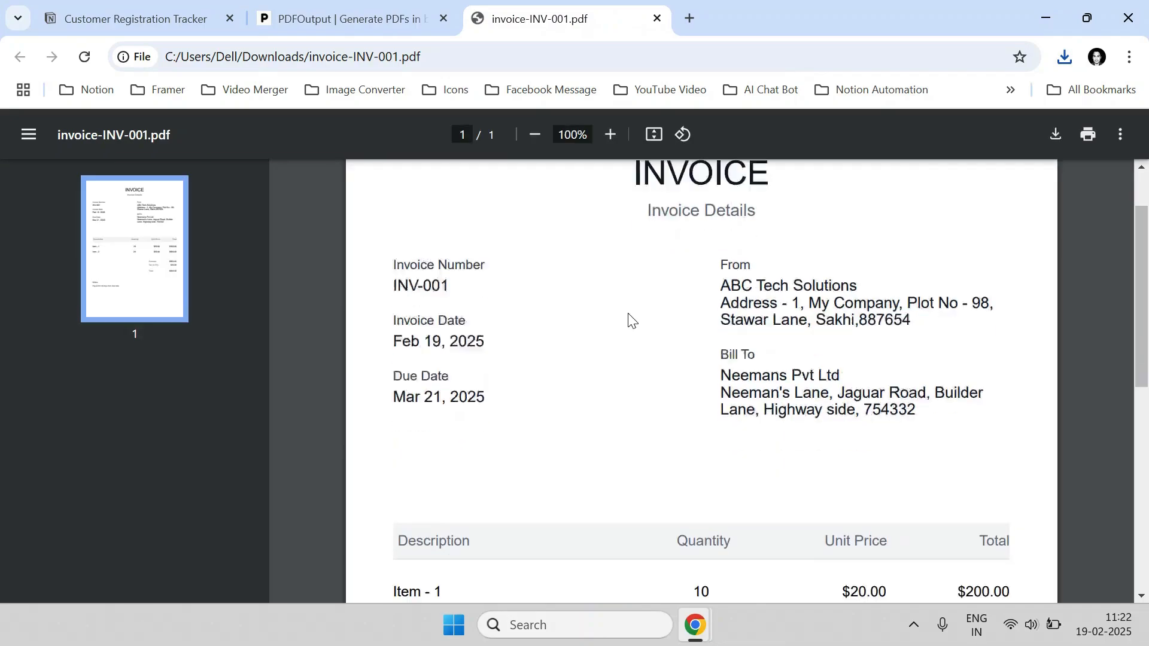
scroll(631, 321, down, 2)
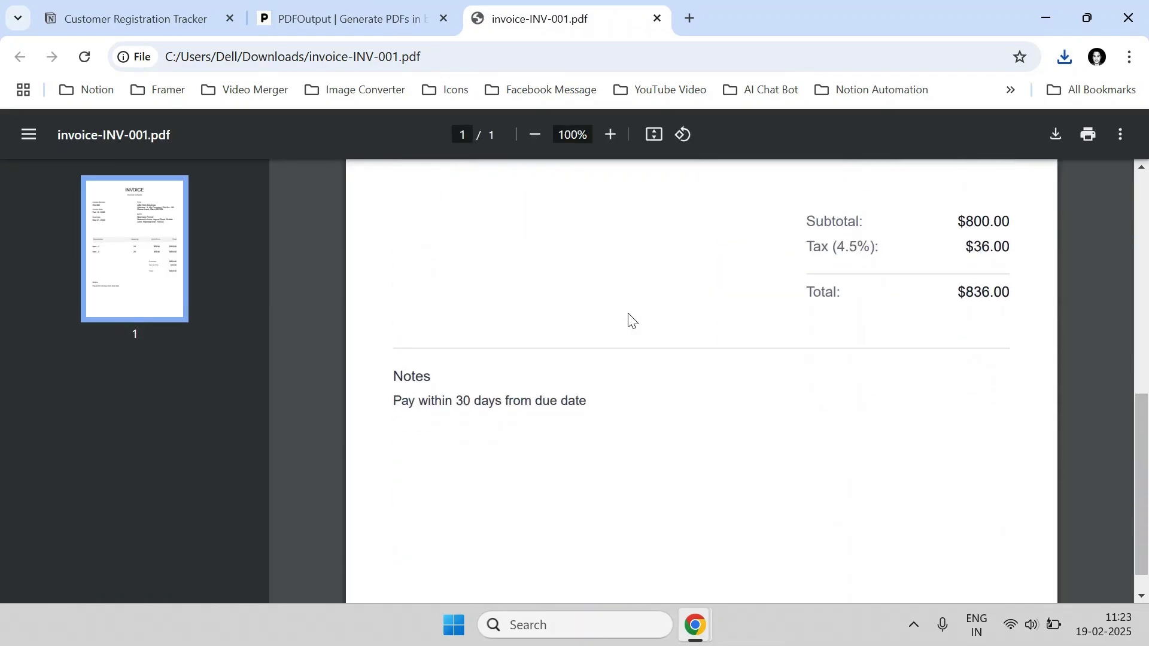
scroll(631, 321, up, 3)
Step: Return to the PDFOutput invoice form and change its currency to Euro (€)
click(377, 24)
scroll(697, 344, down, 10)
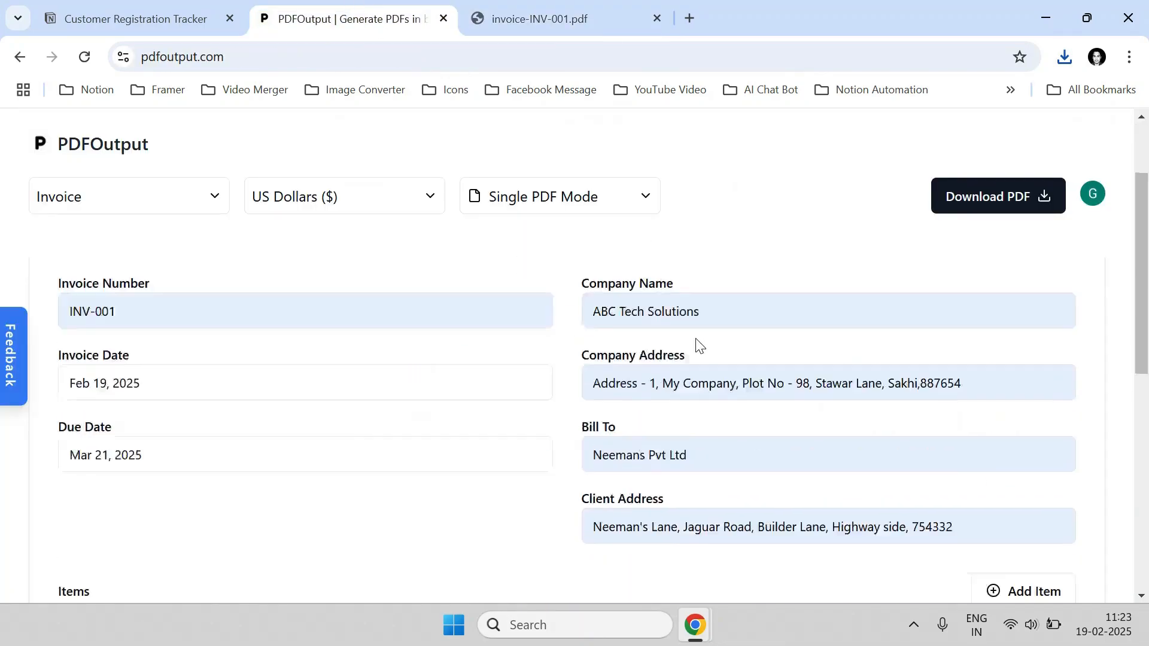
scroll(698, 343, up, 1)
click(377, 205)
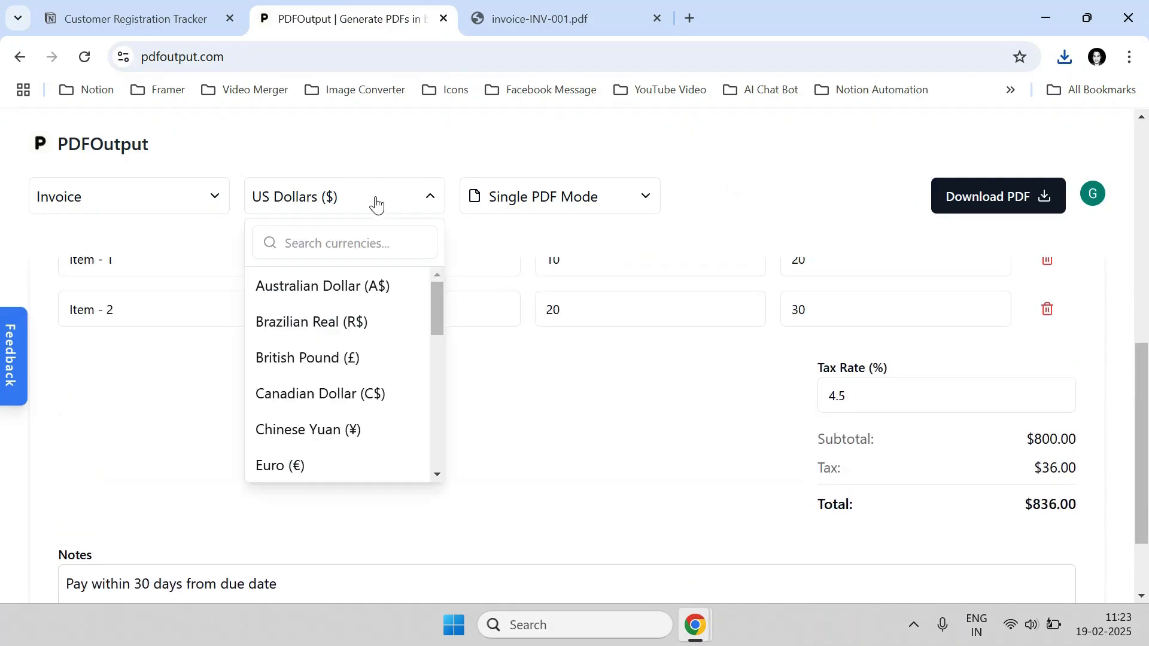
text(euro)
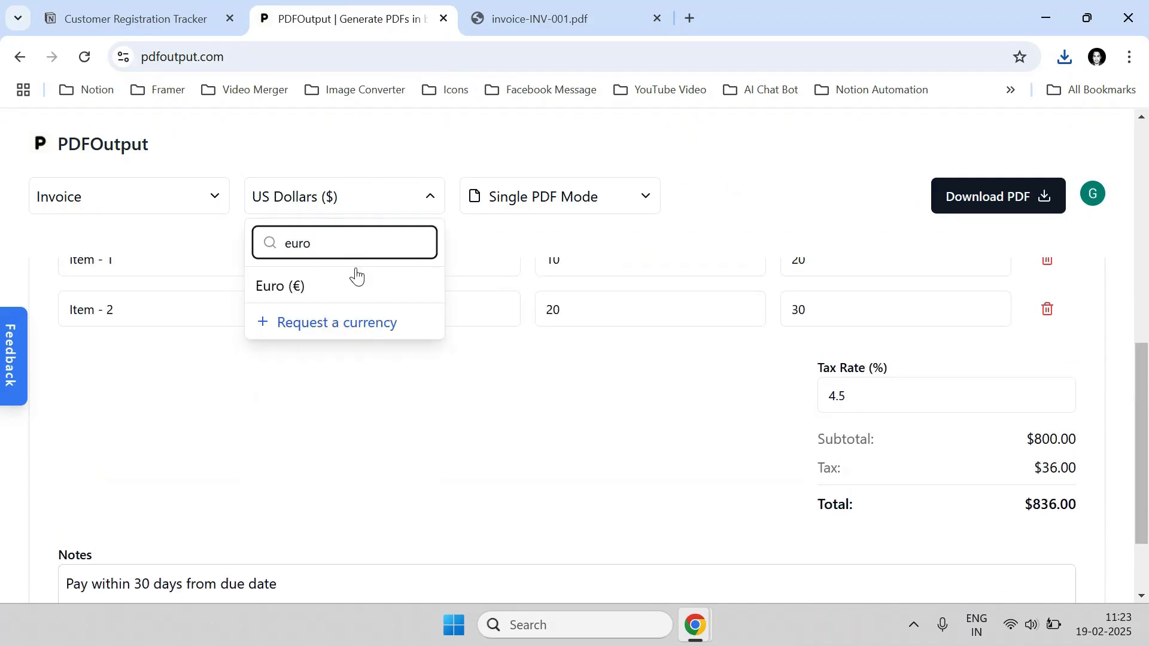
click(357, 277)
Step: Check the invoice total's currency symbol and look over the whole form again
scroll(801, 438, down, 1)
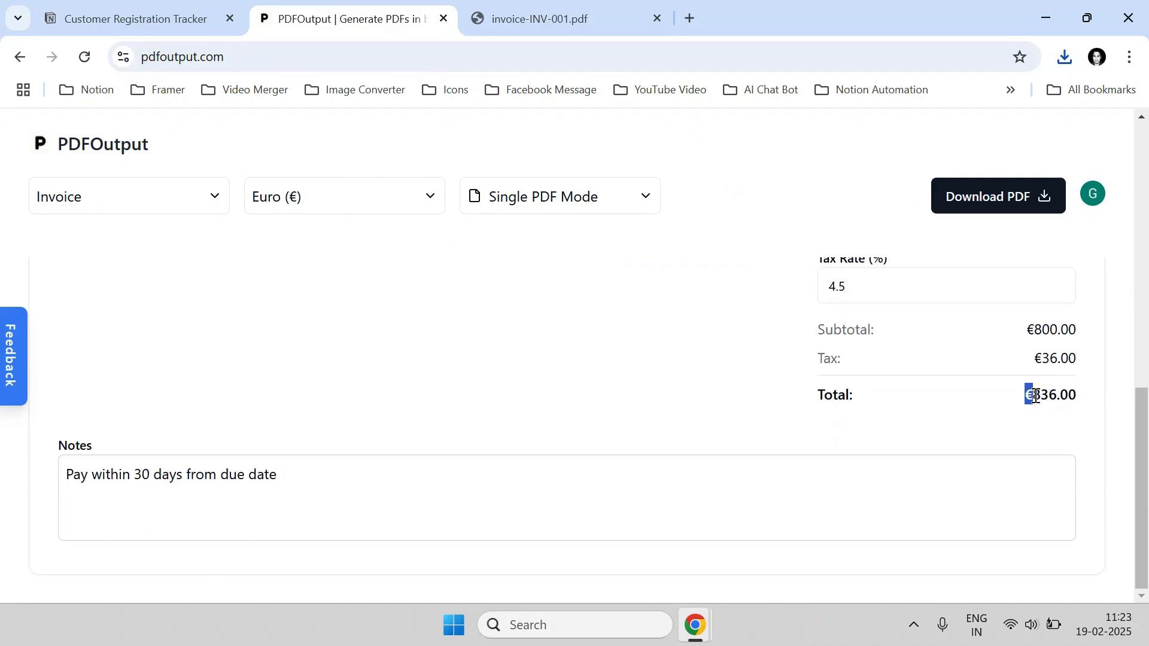
drag(1035, 396, 1064, 377)
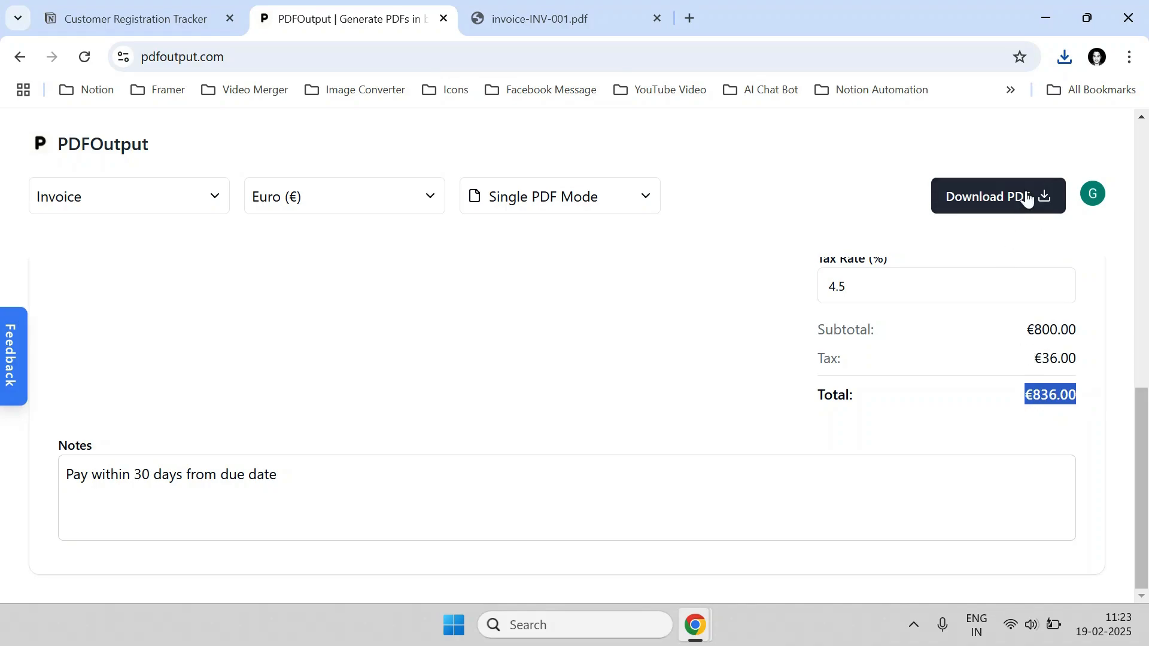
click(1029, 425)
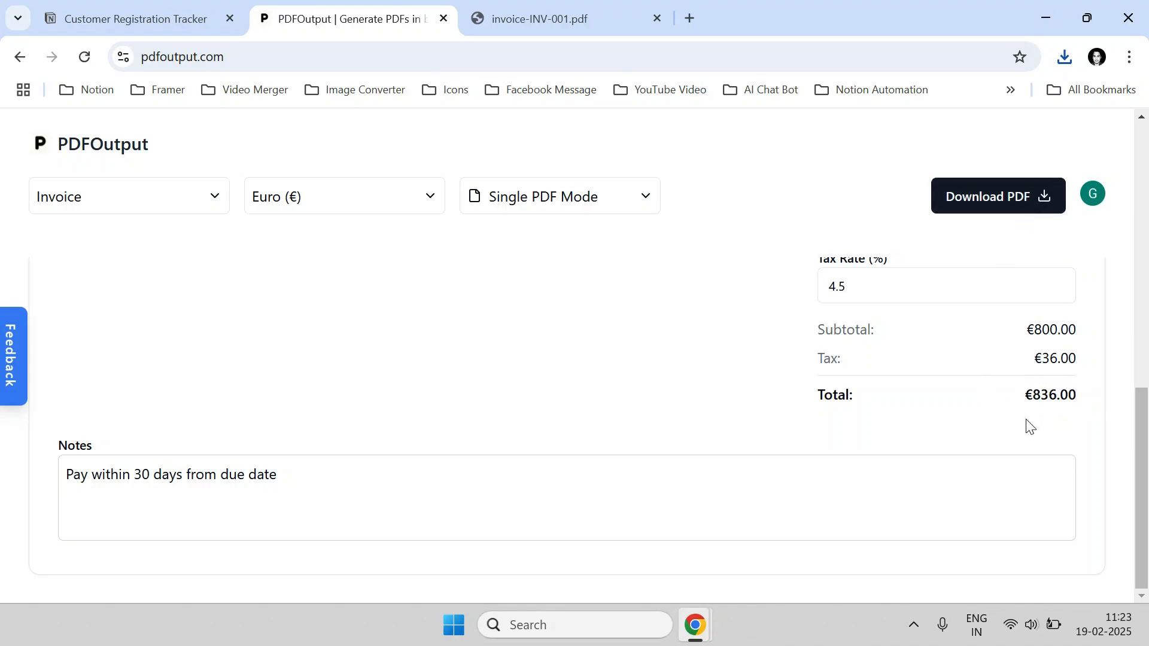
drag(1025, 406, 1094, 397)
scroll(646, 384, up, 15)
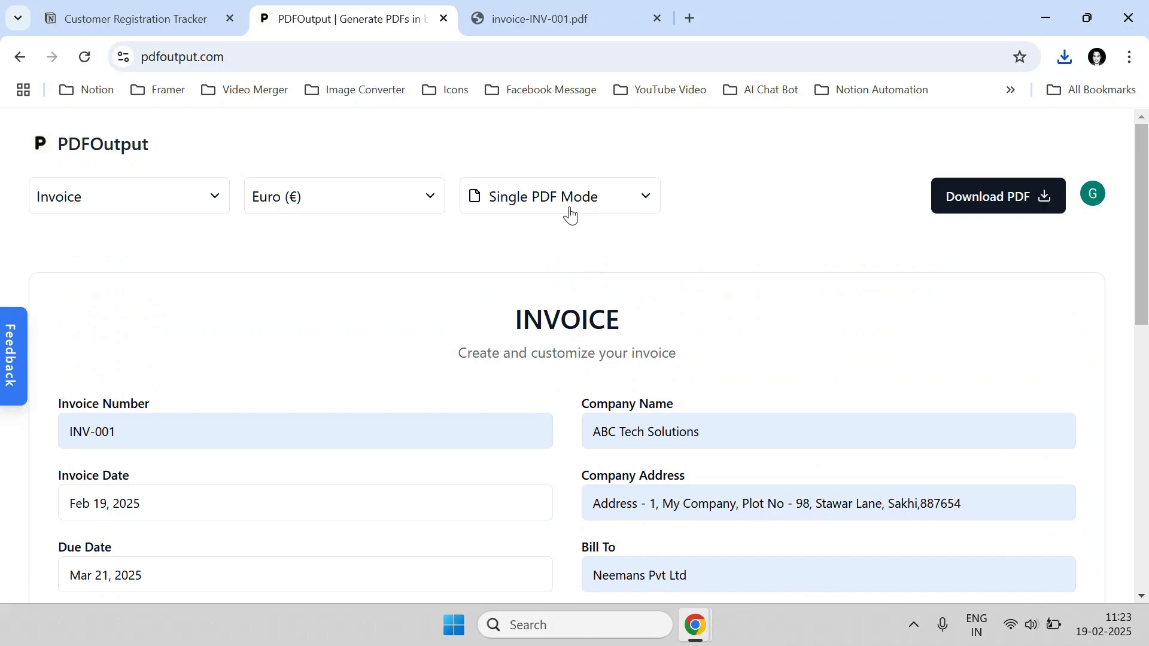
scroll(551, 343, down, 10)
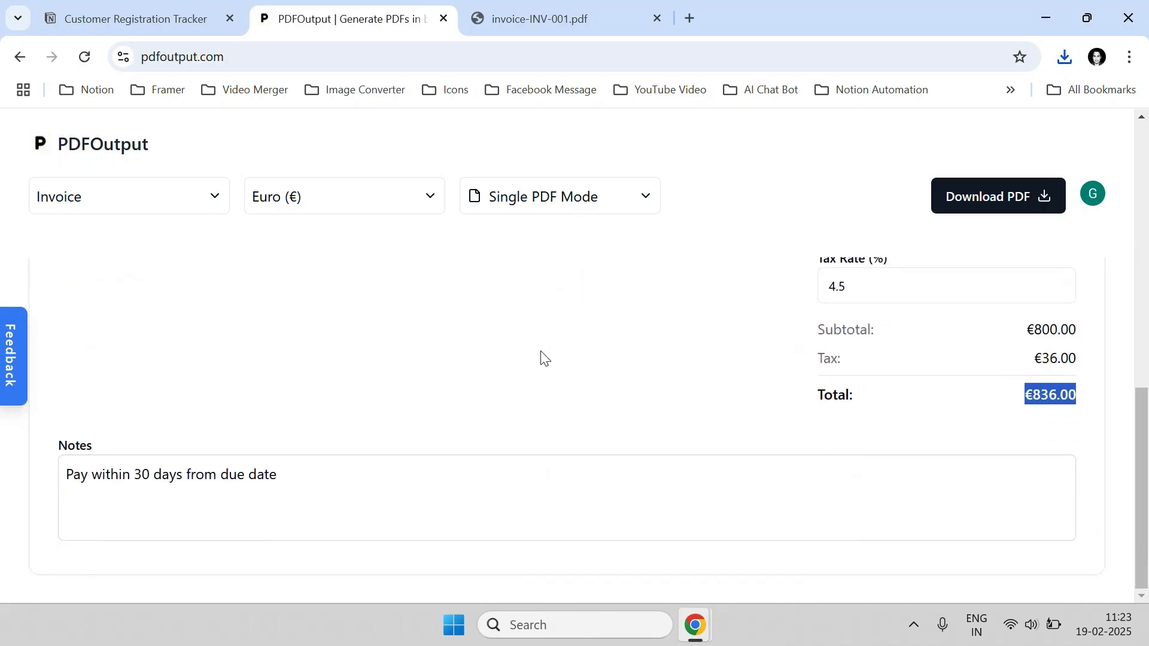
scroll(542, 359, up, 10)
scroll(524, 339, up, 1)
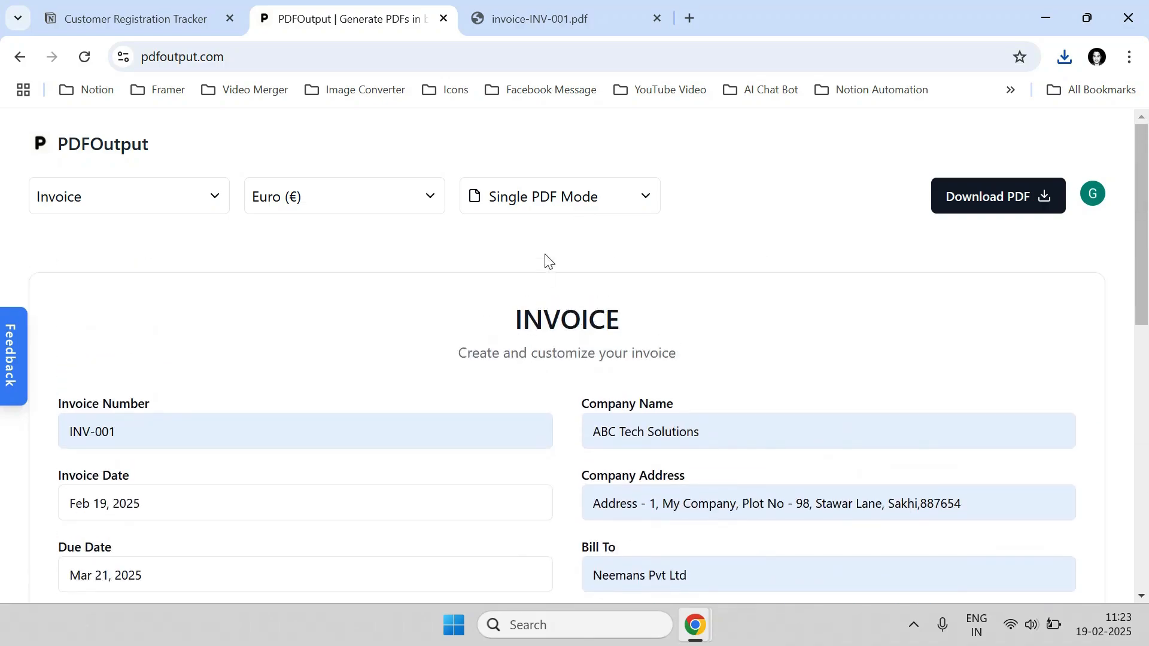
Step: Switch the invoice to Bulk Export Mode and widen the Invoice Date and Due Date columns of the database
click(558, 211)
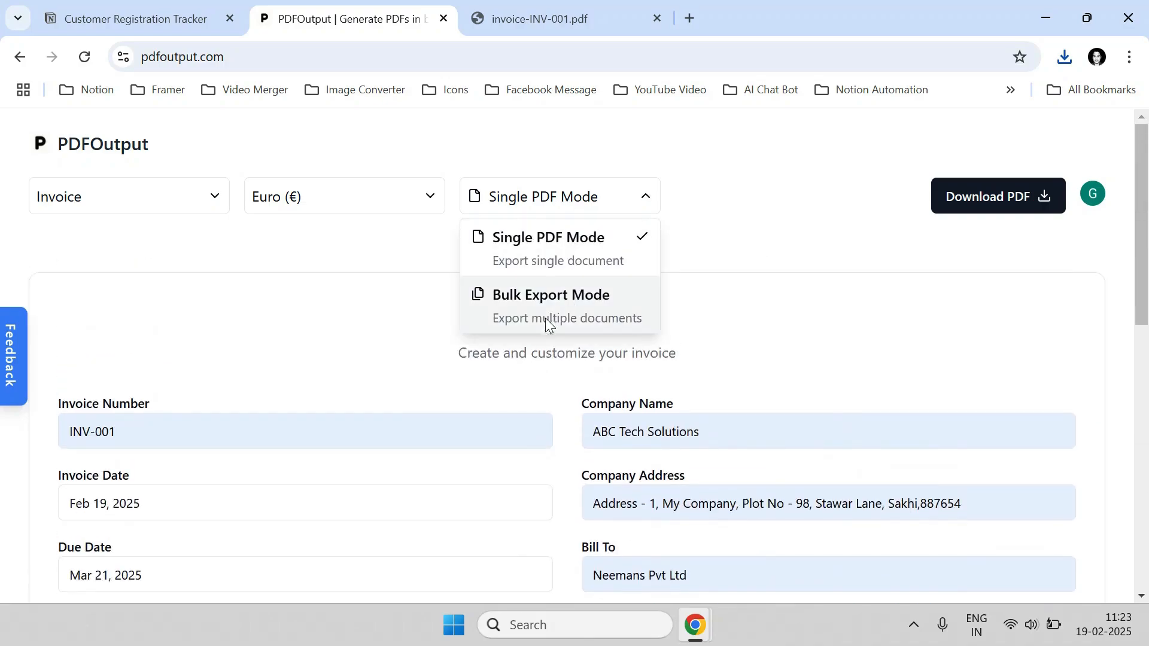
click(546, 323)
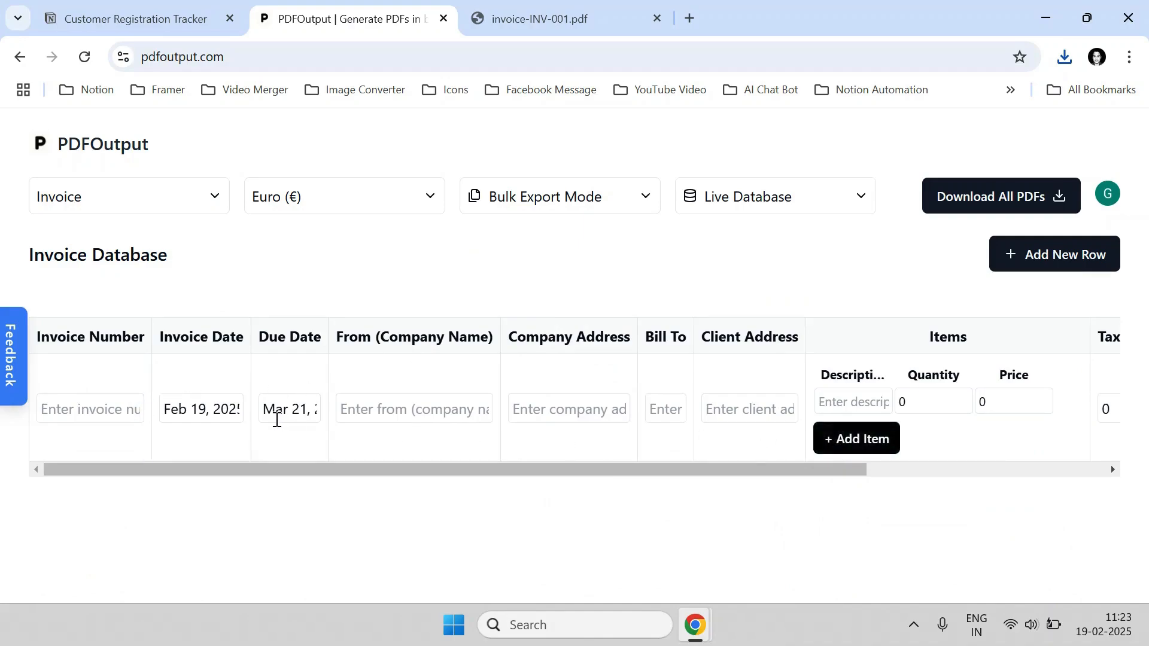
drag(250, 326, 266, 326)
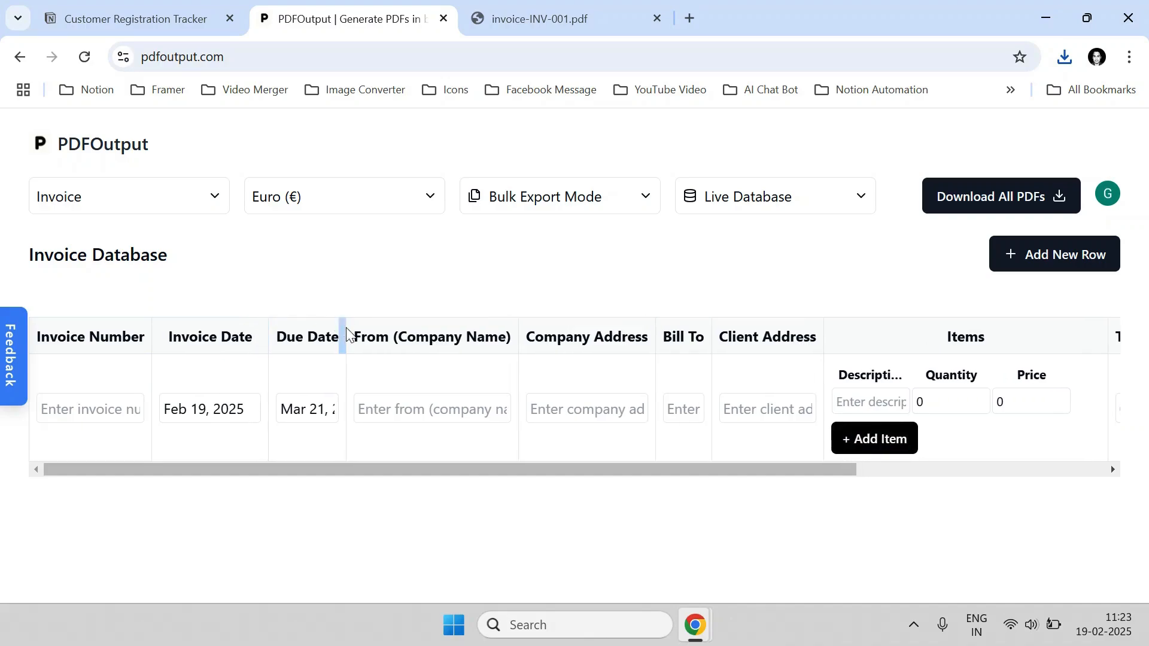
double_click(383, 328)
click(350, 303)
drag(345, 328, 393, 326)
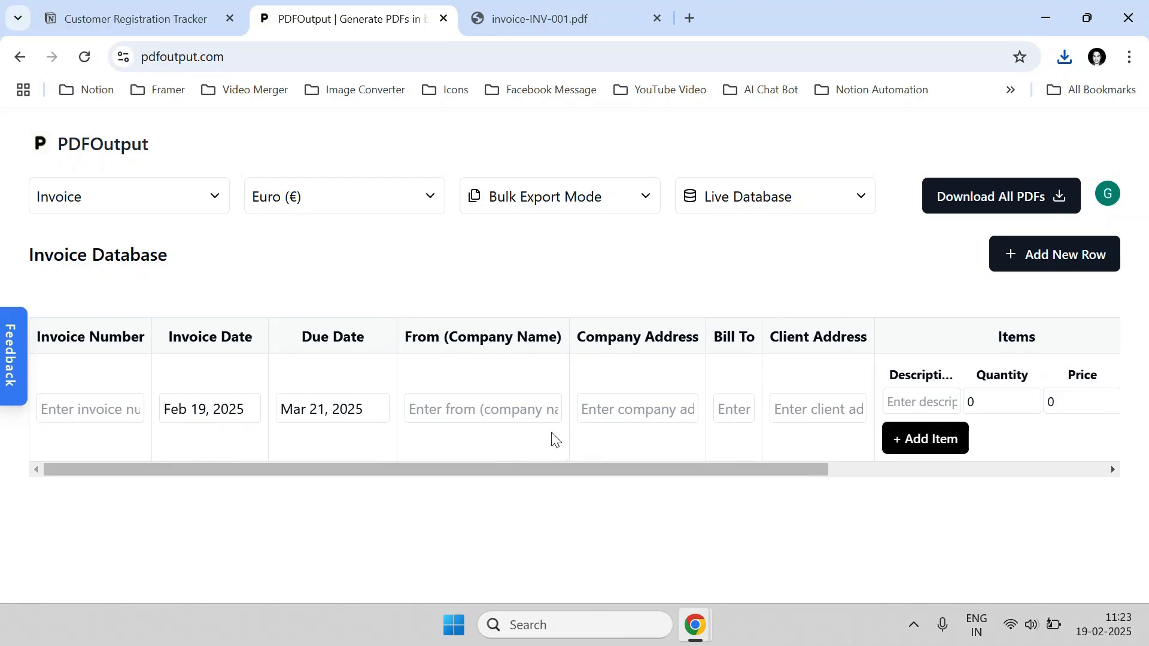
mouse_move(694, 625)
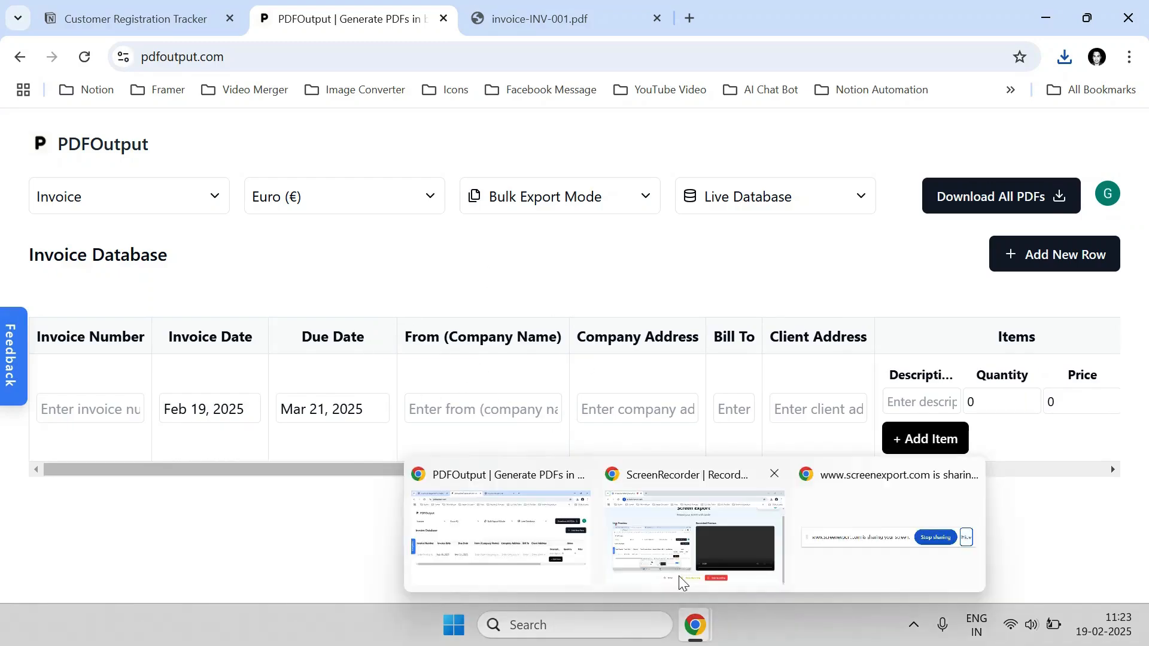
click(679, 584)
click(605, 562)
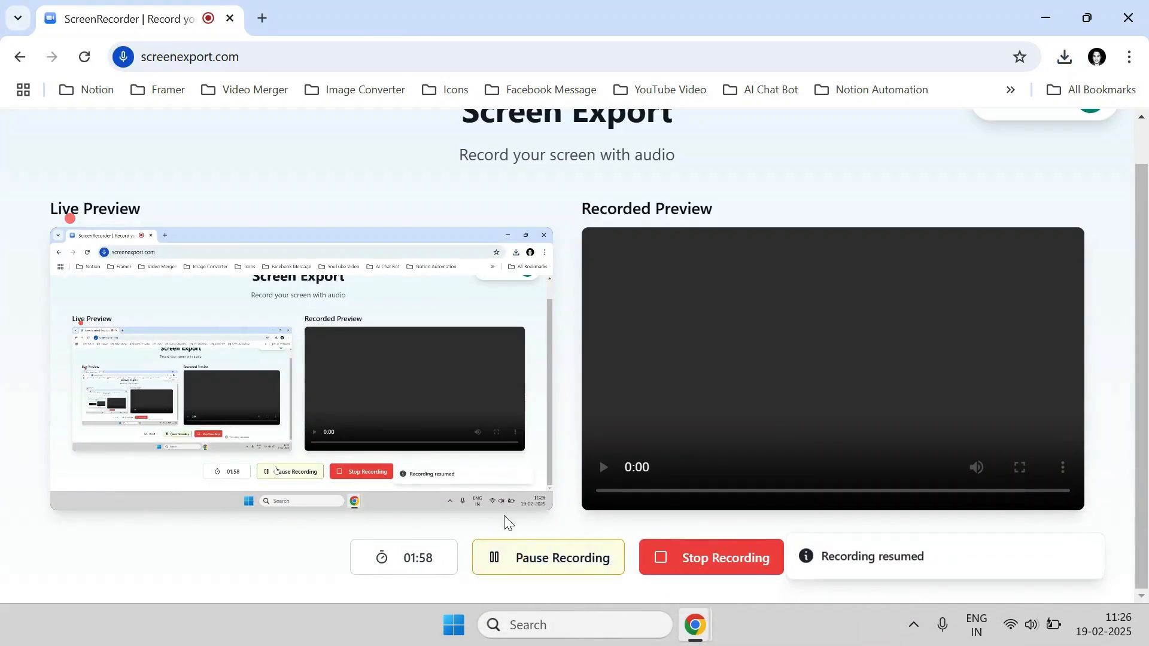
key(alt+Tab)
Step: Look over the filled invoice rows and enter invoice number INV-002 in the second row, billed to Morway
scroll(514, 506, down, 2)
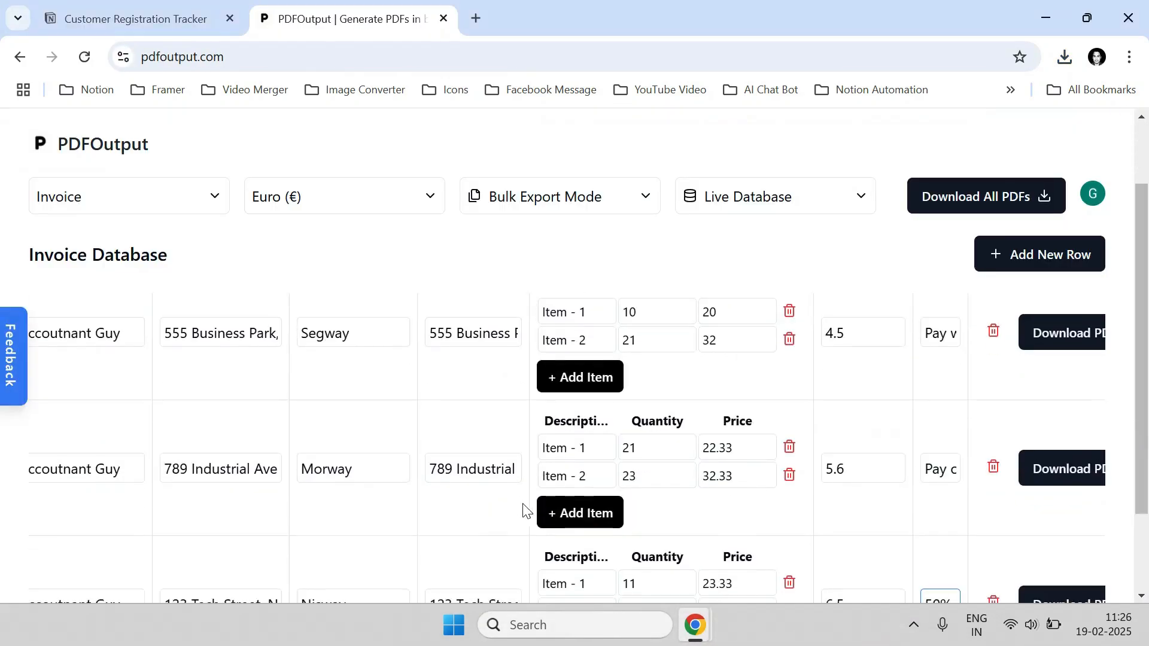
scroll(522, 508, down, 2)
drag(540, 592, 232, 573)
scroll(225, 477, up, 2)
scroll(126, 475, down, 1)
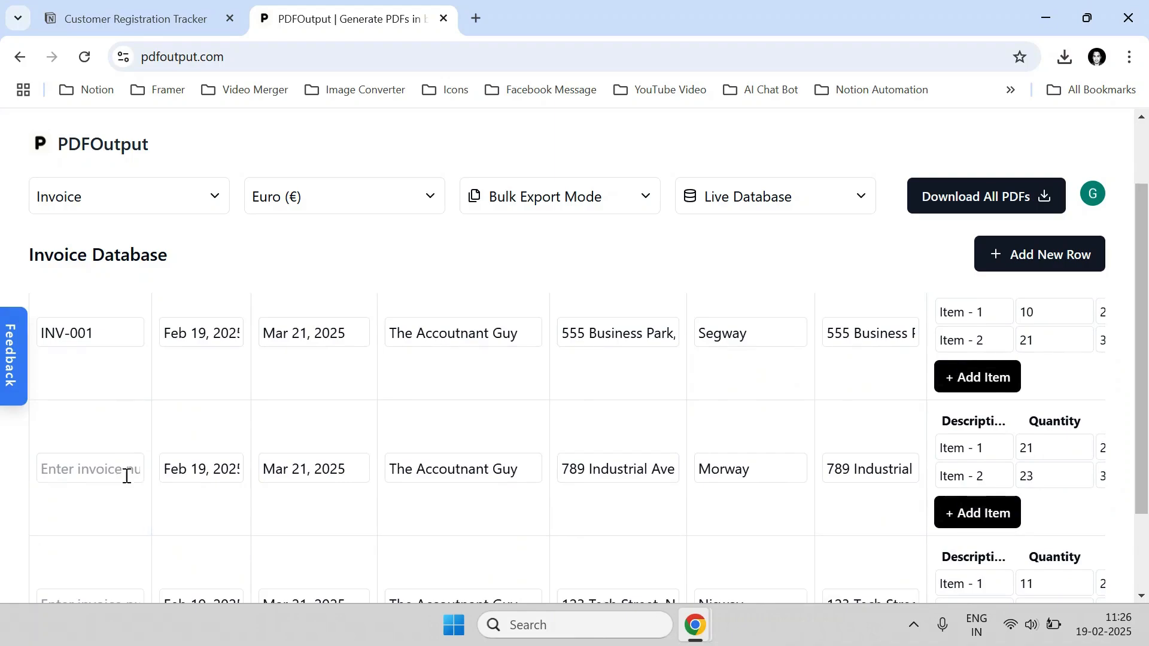
click(126, 475)
text(NV-00)
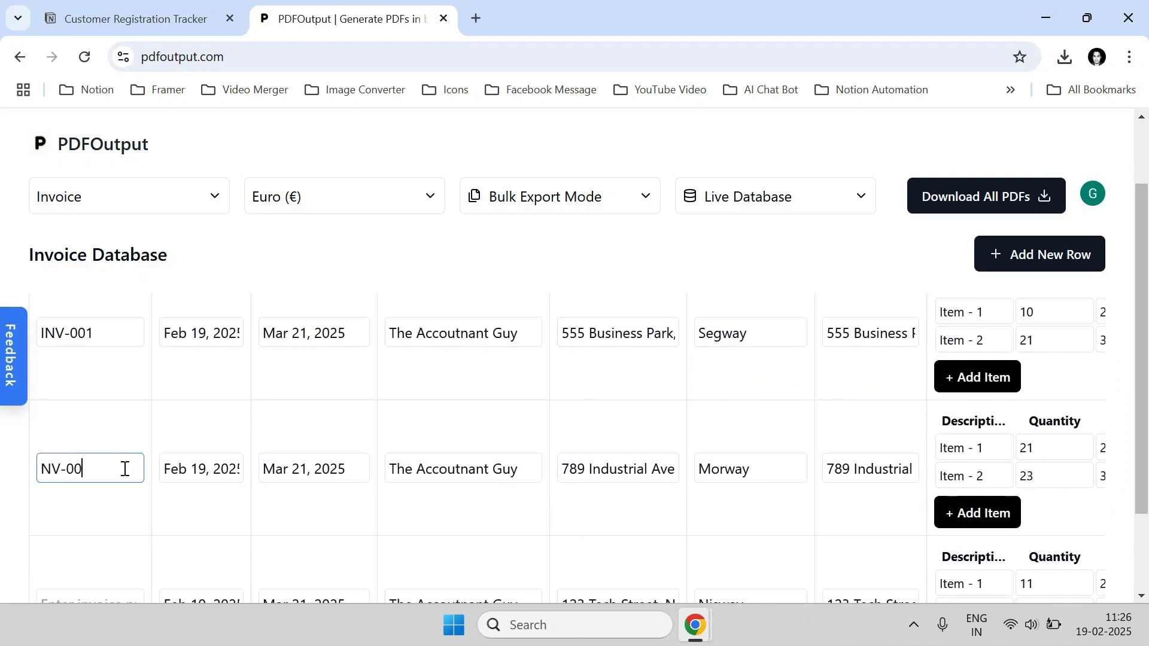
text(I)
key(Right)
key(Right)
text(2)
scroll(122, 475, down, 2)
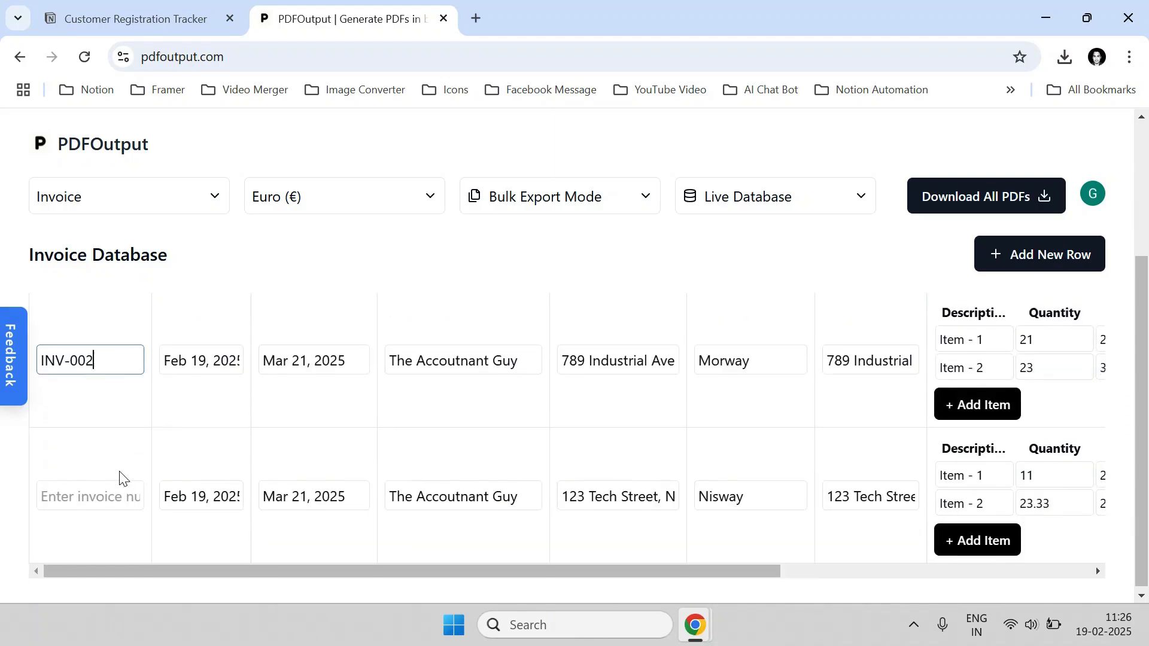
Step: Enter invoice number INV-003 in the third row, billed to Nisway
click(105, 490)
text(INV-003)
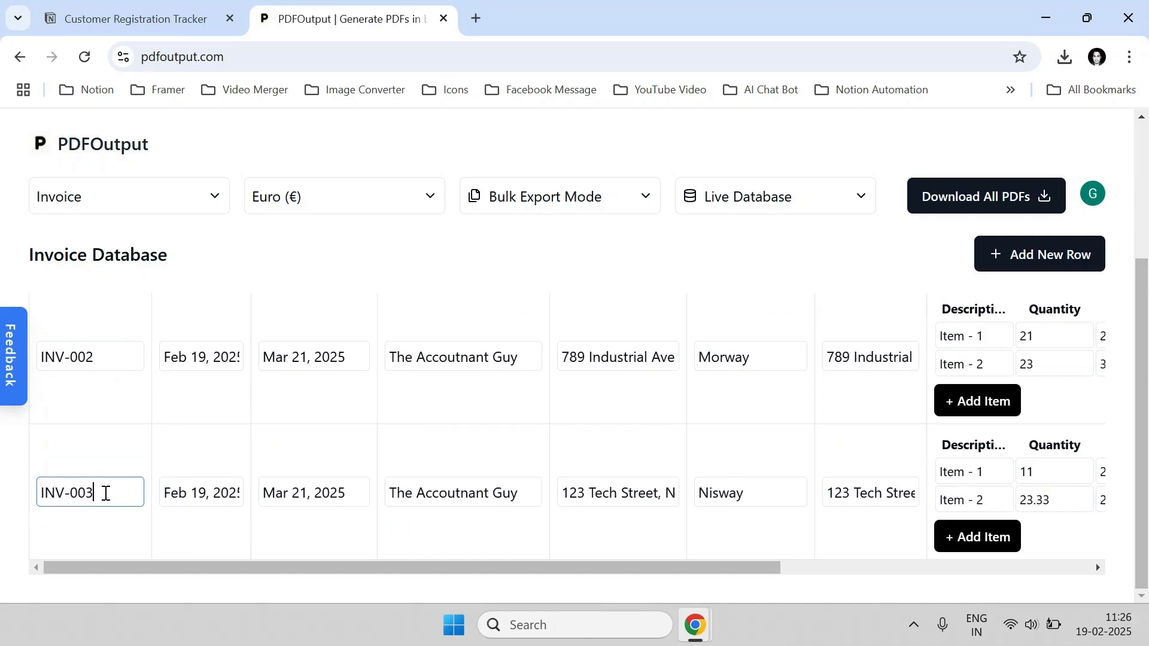
scroll(119, 467, up, 3)
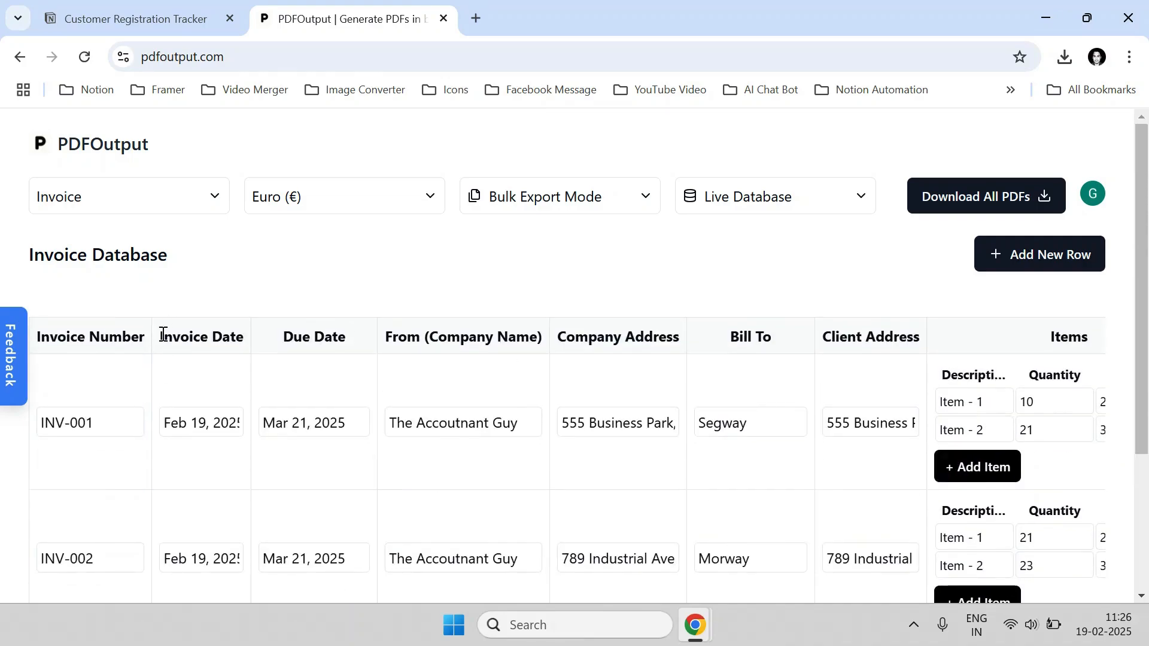
Step: Widen the Invoice Number, Invoice Date and From (Company Name) columns of the invoice database
mouse_move(151, 330)
mouse_down()
mouse_move(182, 338)
mouse_move(171, 331)
mouse_up()
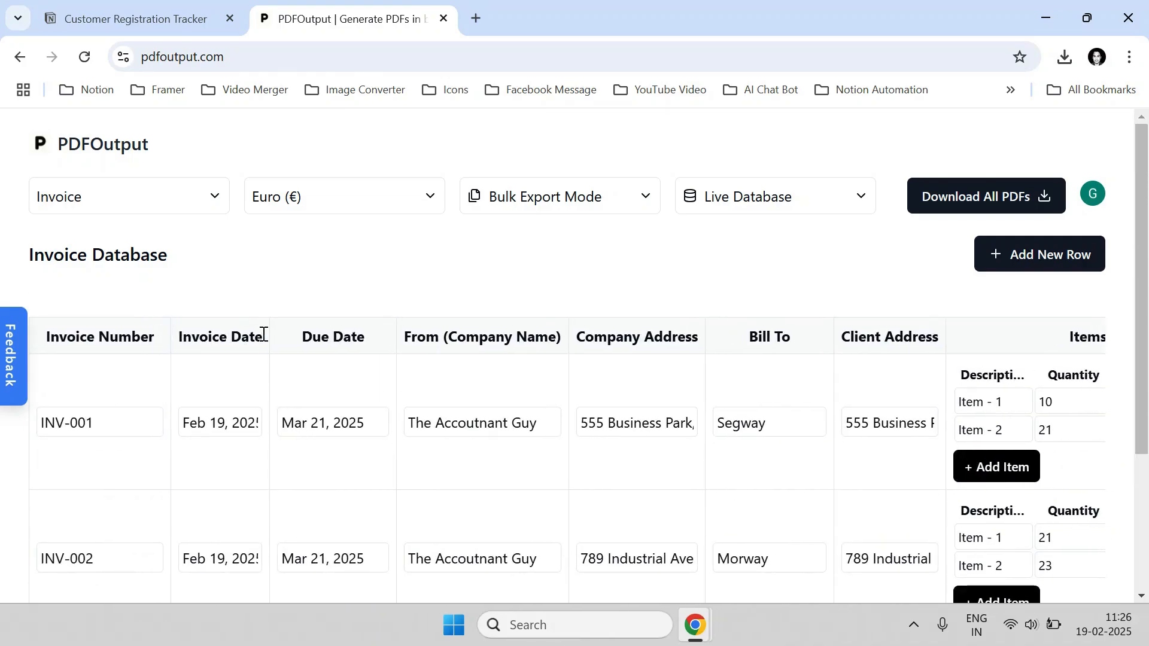
drag(268, 336, 329, 346)
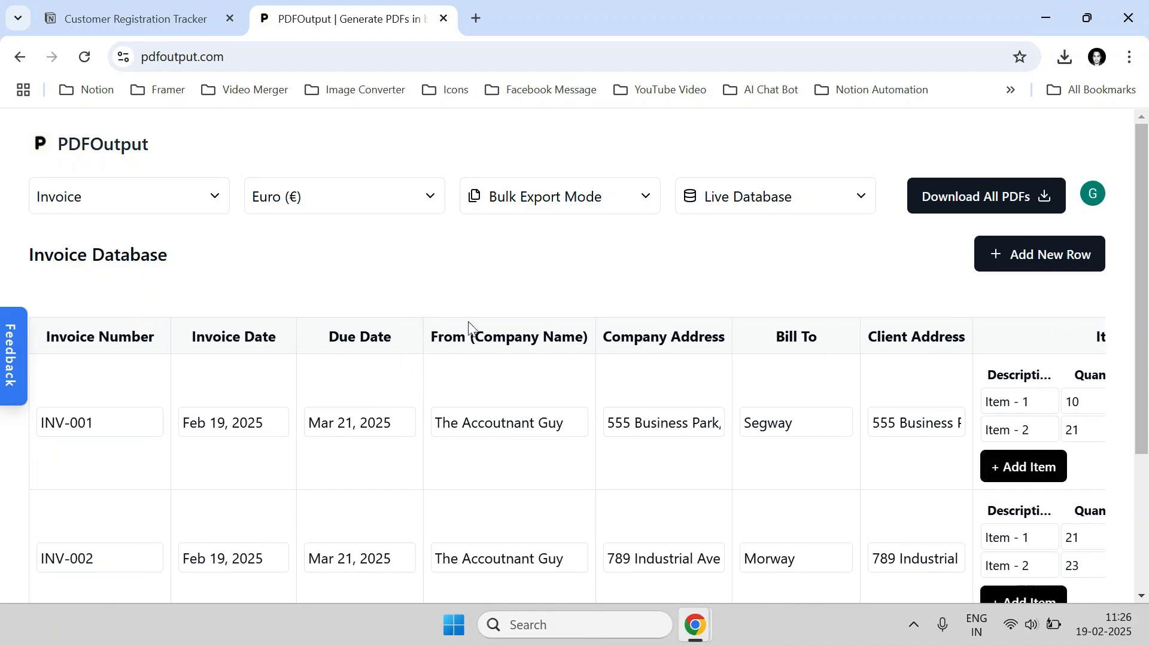
scroll(471, 335, down, 3)
scroll(500, 444, up, 3)
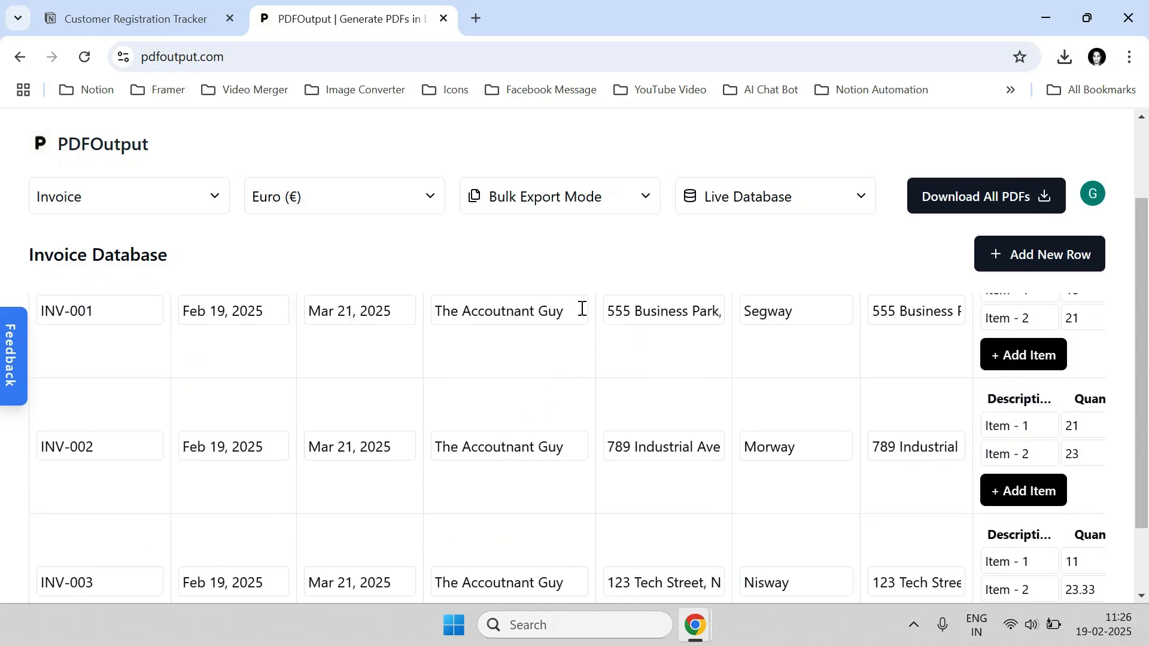
mouse_move(594, 322)
mouse_down()
mouse_move(646, 333)
mouse_move(597, 334)
mouse_up()
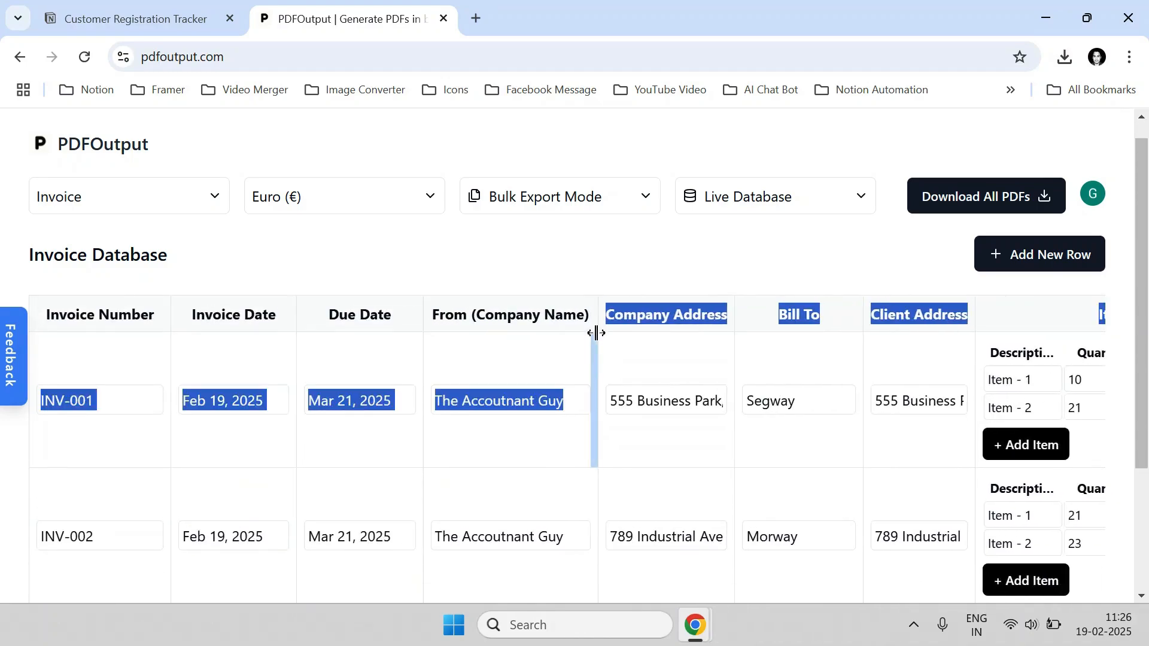
Step: Widen the Notes column of the invoice database so more of each payment note fits
scroll(599, 424, down, 3)
drag(635, 568, 869, 521)
drag(868, 402, 1064, 392)
drag(973, 565, 1077, 567)
drag(910, 384, 1010, 384)
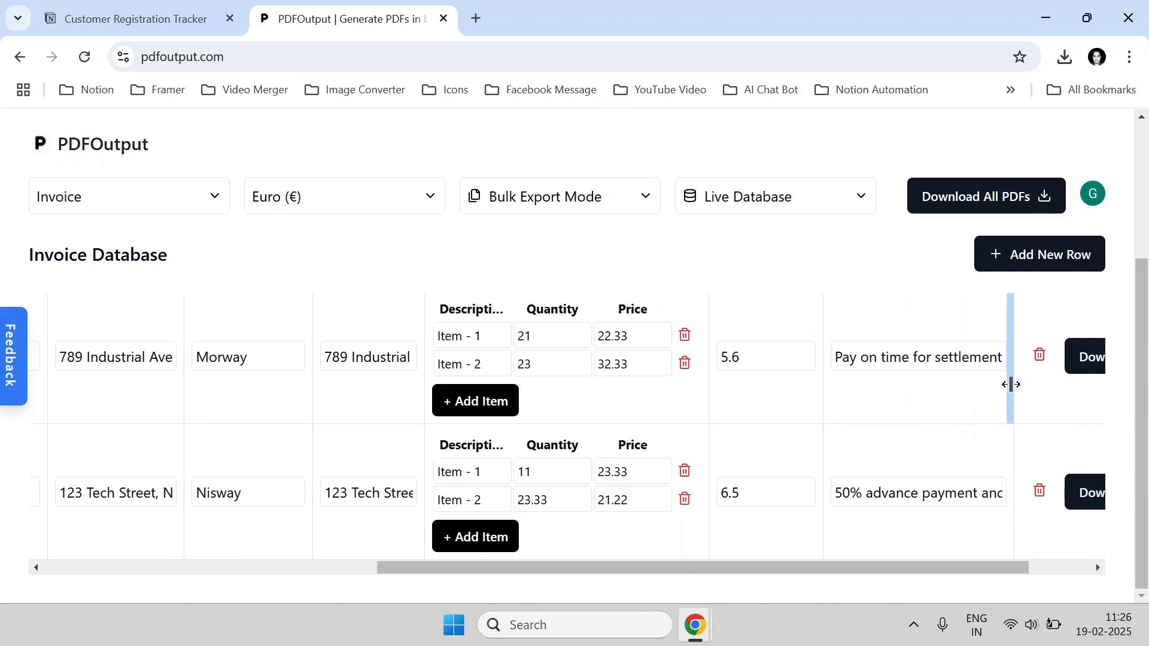
Step: Check the item, tax and note entries of the invoice rows and download all invoices as PDFs
scroll(892, 453, up, 3)
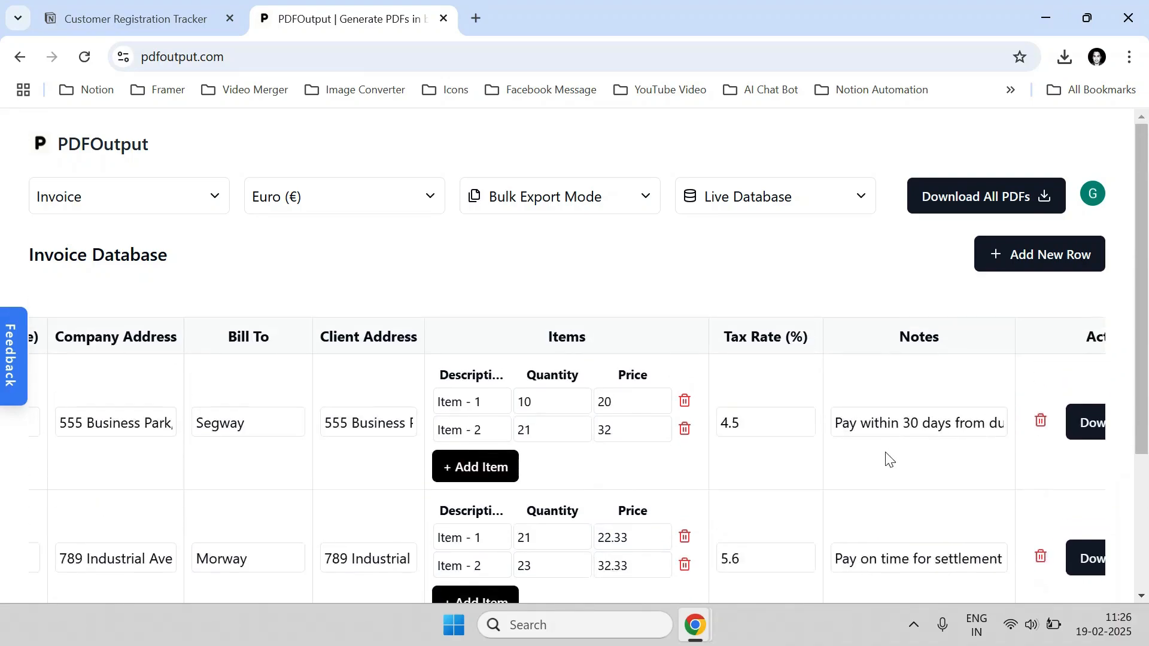
scroll(872, 449, down, 2)
scroll(910, 359, up, 2)
click(964, 200)
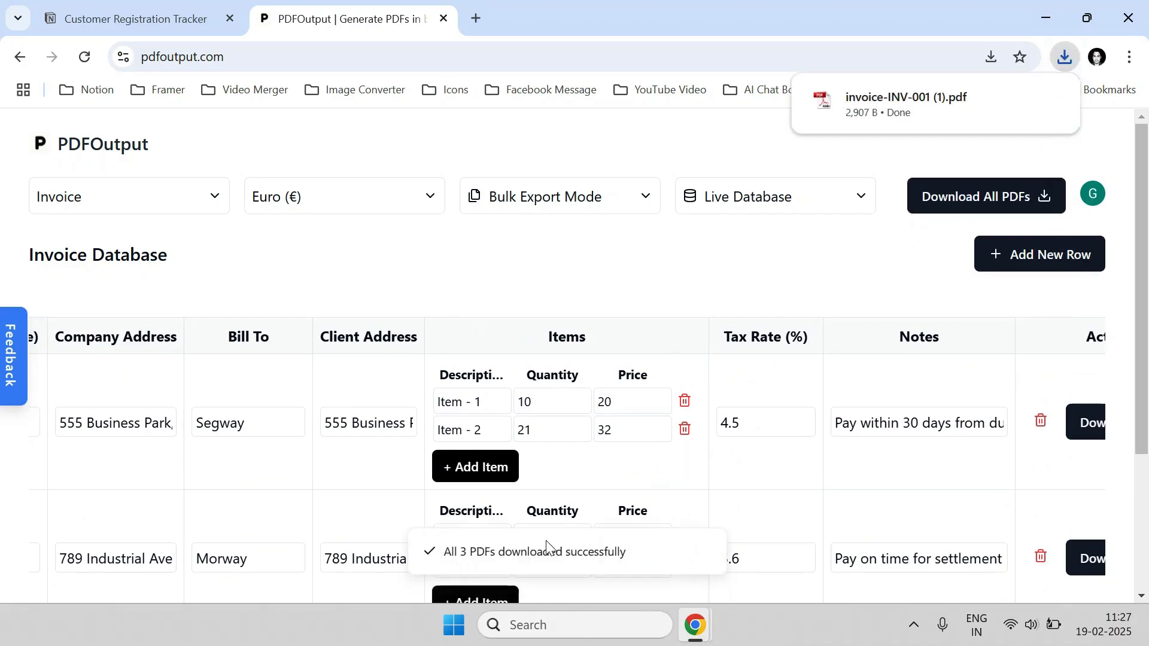
Step: Open the downloaded invoice-INV-003.pdf and look over its items, totals and notes
click(1064, 56)
click(935, 131)
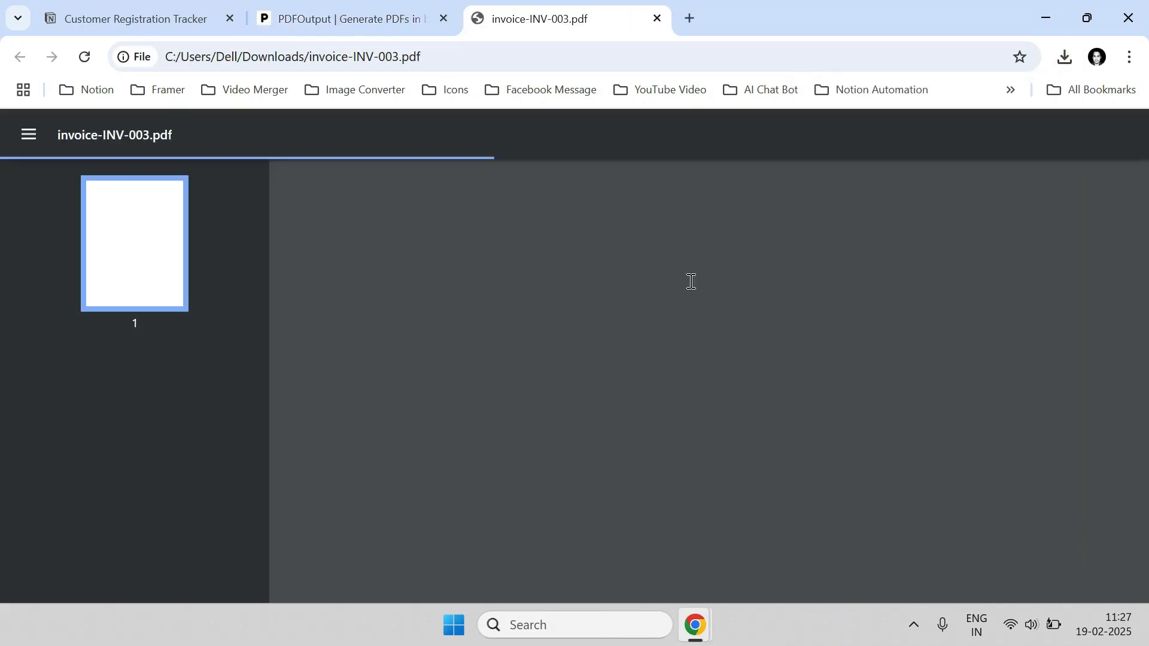
scroll(674, 325, down, 6)
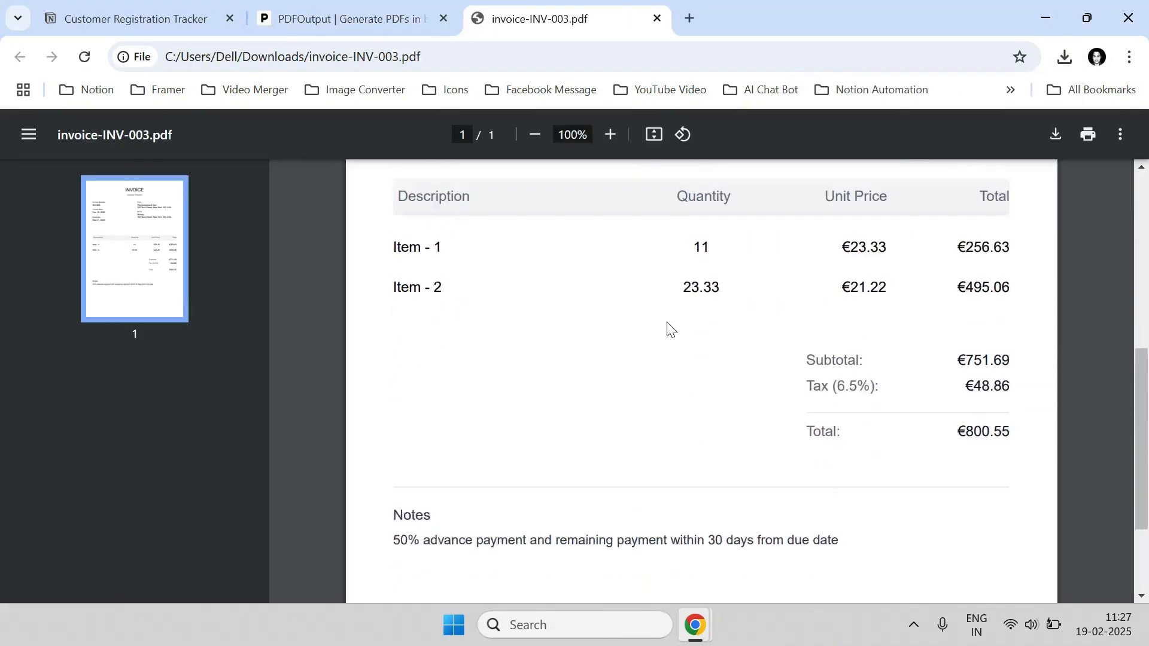
scroll(669, 329, down, 3)
scroll(669, 329, up, 9)
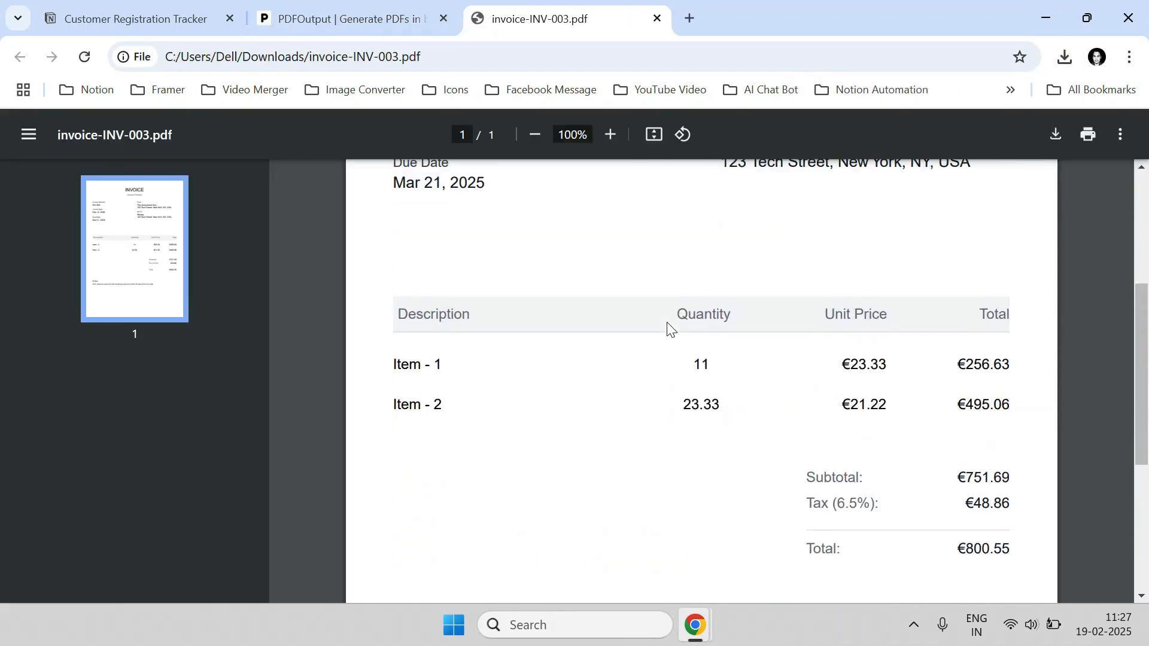
Step: Return to the PDFOutput invoice database and view the available database source options, keeping Live Database
click(349, 11)
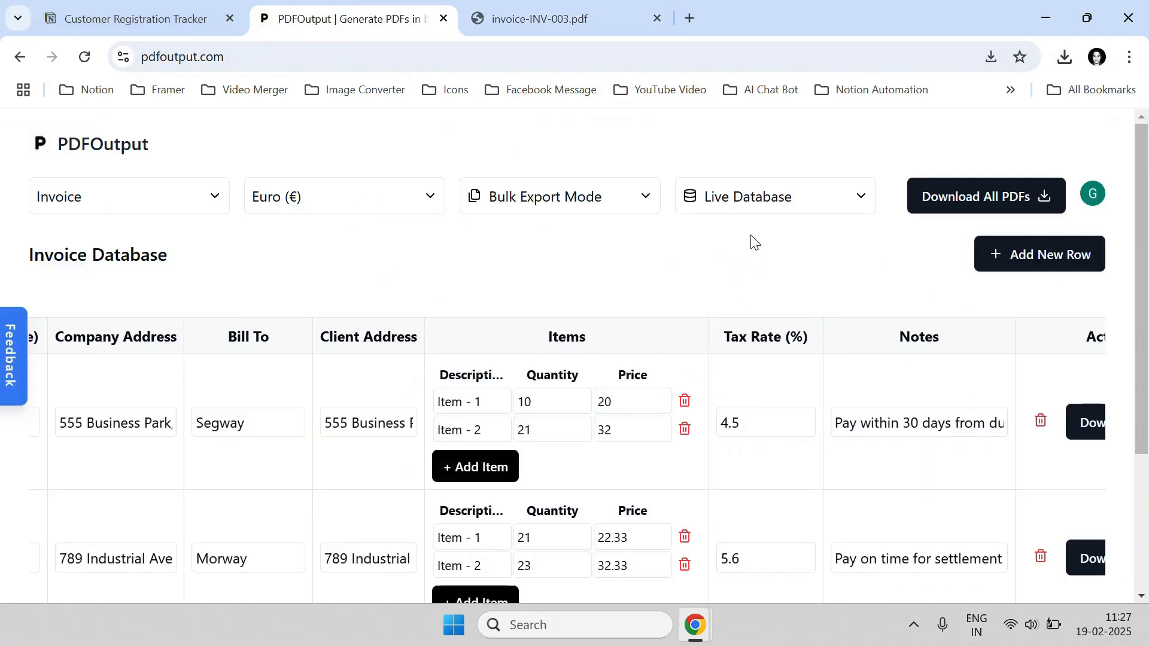
scroll(771, 311, down, 2)
scroll(770, 311, up, 2)
click(762, 206)
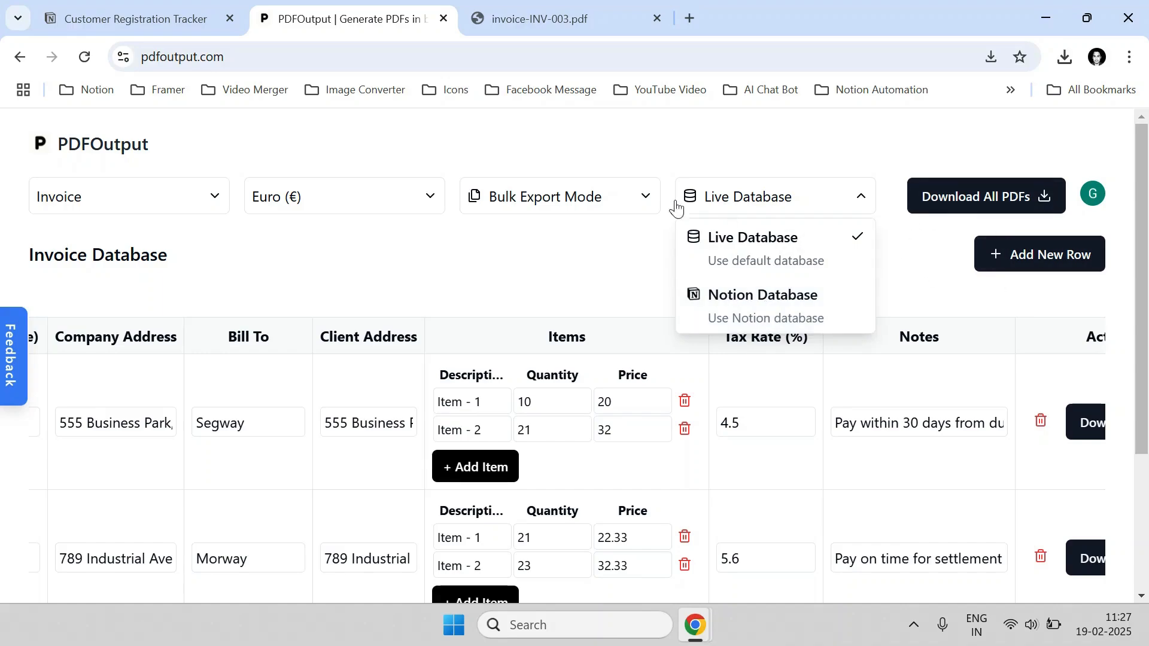
click(590, 269)
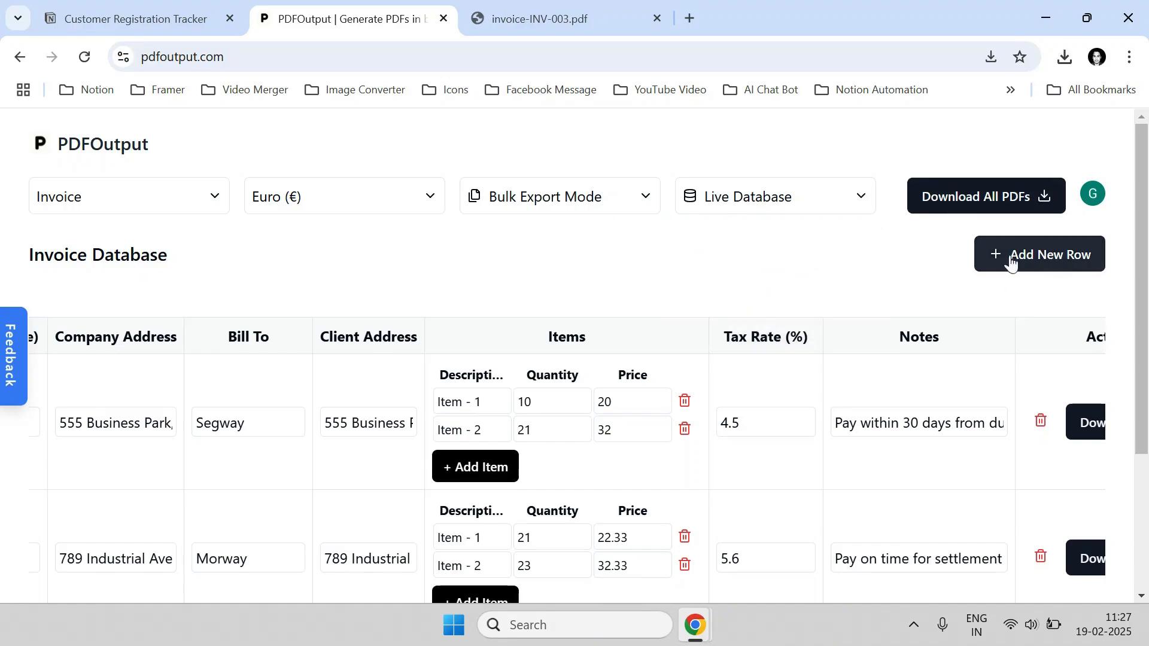
Step: Examine the invoice database's individual PDF download option for each row and the remaining columns
scroll(977, 277, down, 3)
scroll(977, 297, up, 3)
scroll(968, 309, down, 3)
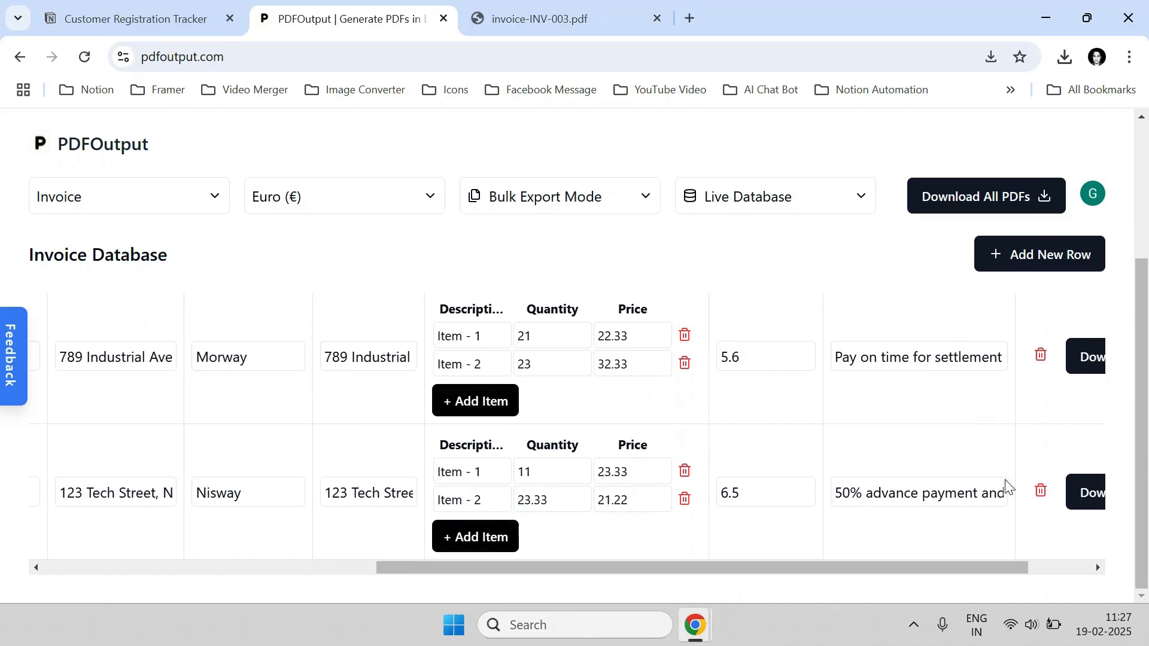
drag(1008, 569, 1130, 557)
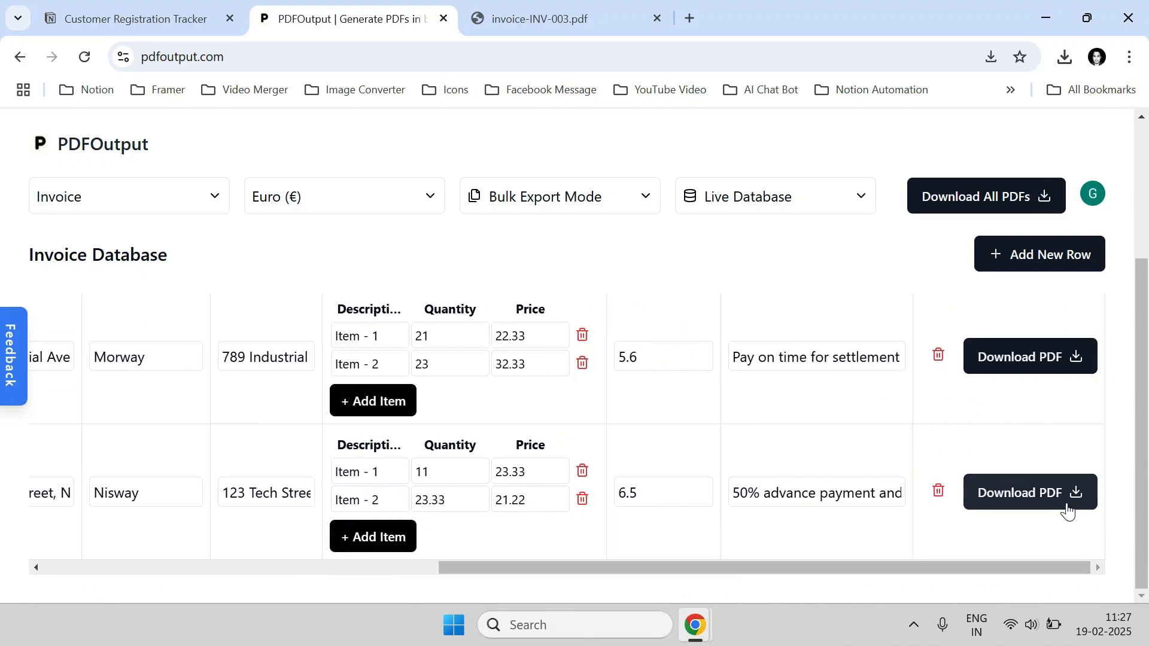
scroll(1034, 405, up, 3)
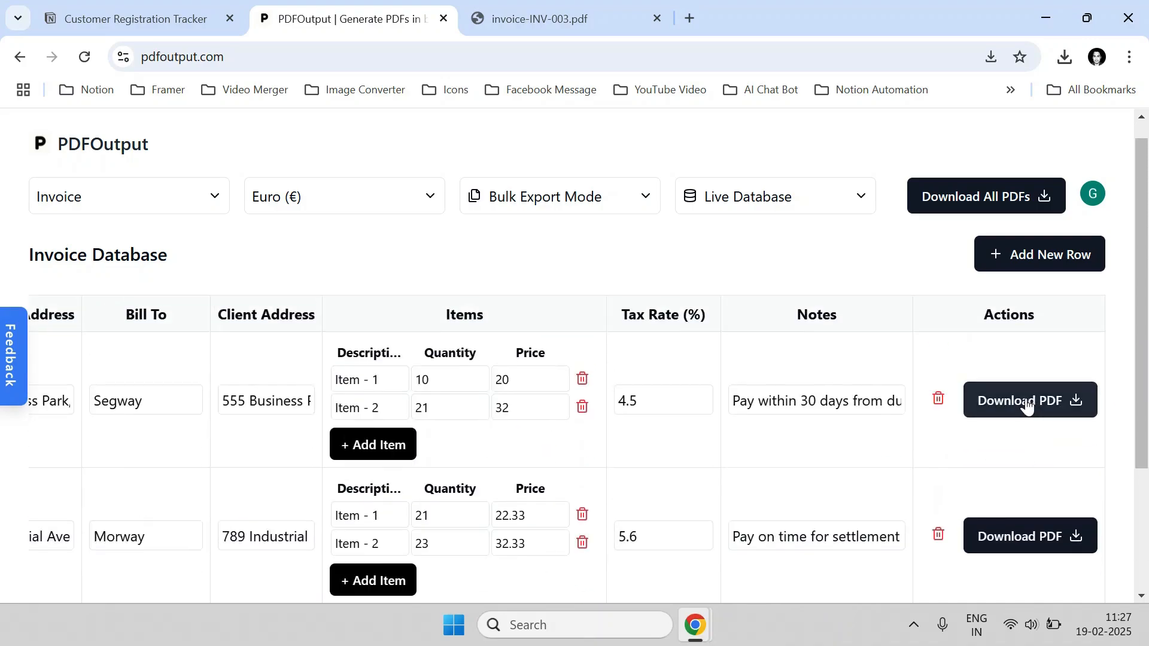
scroll(1027, 405, down, 2)
scroll(1020, 443, down, 2)
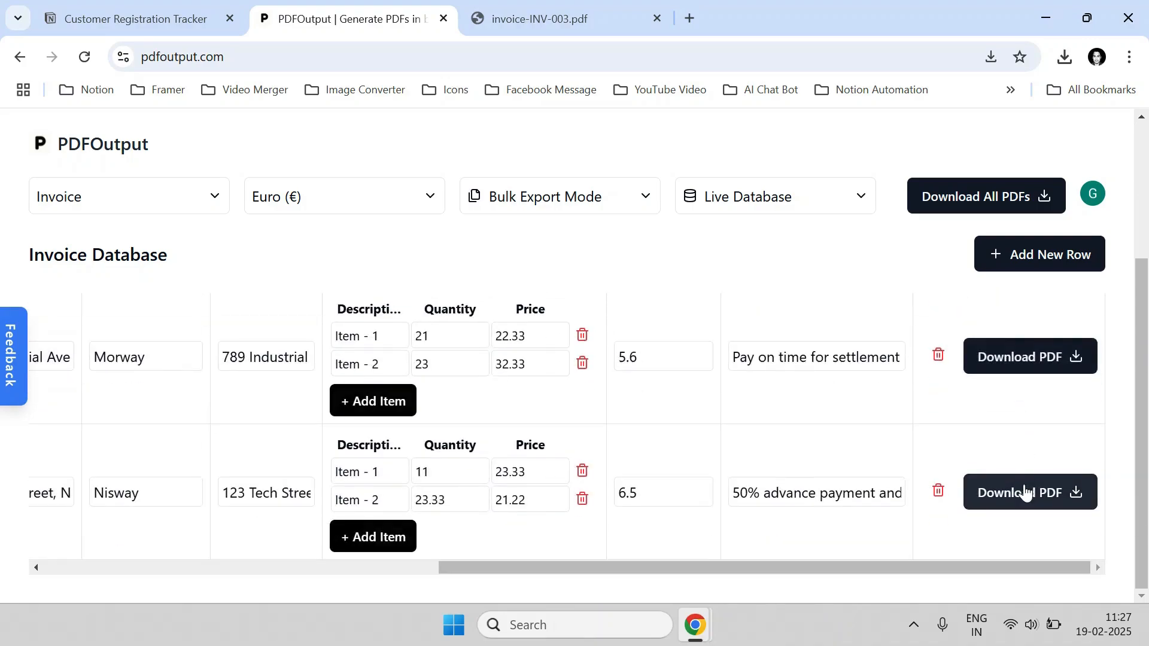
scroll(1020, 473, up, 3)
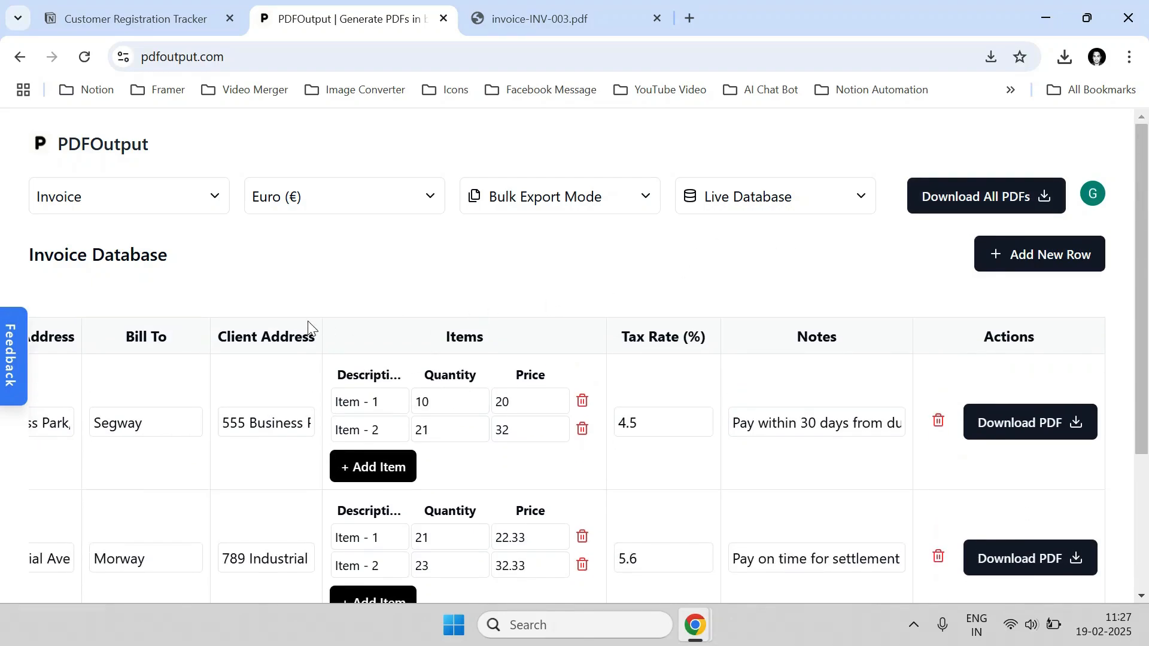
scroll(308, 328, down, 3)
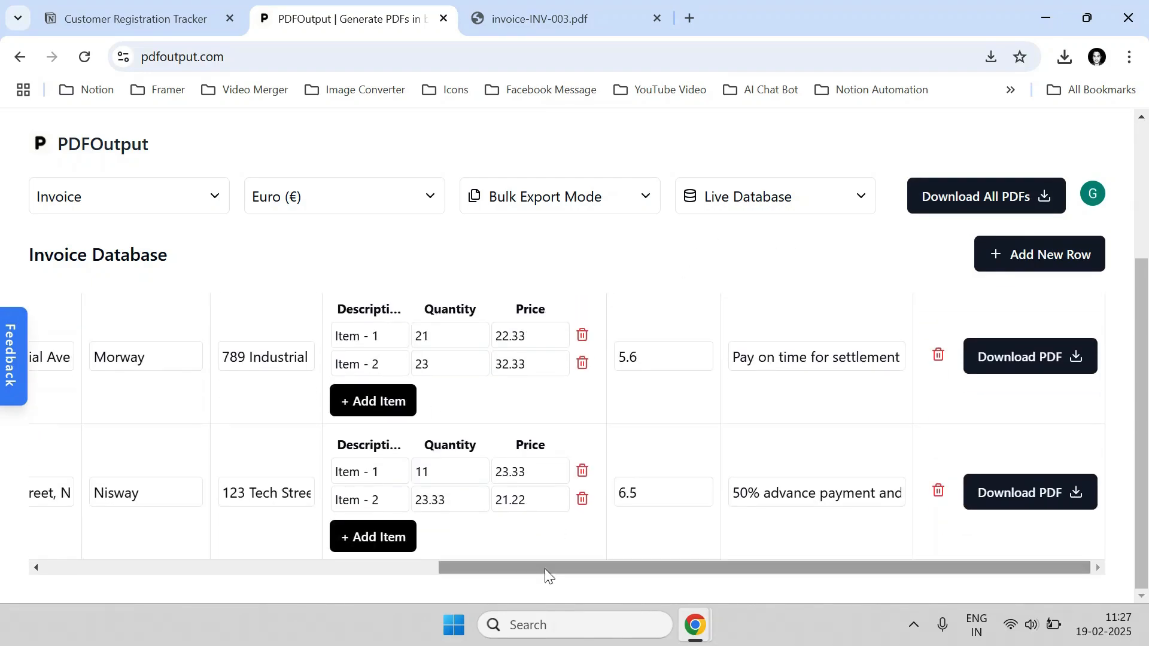
drag(544, 568, 154, 529)
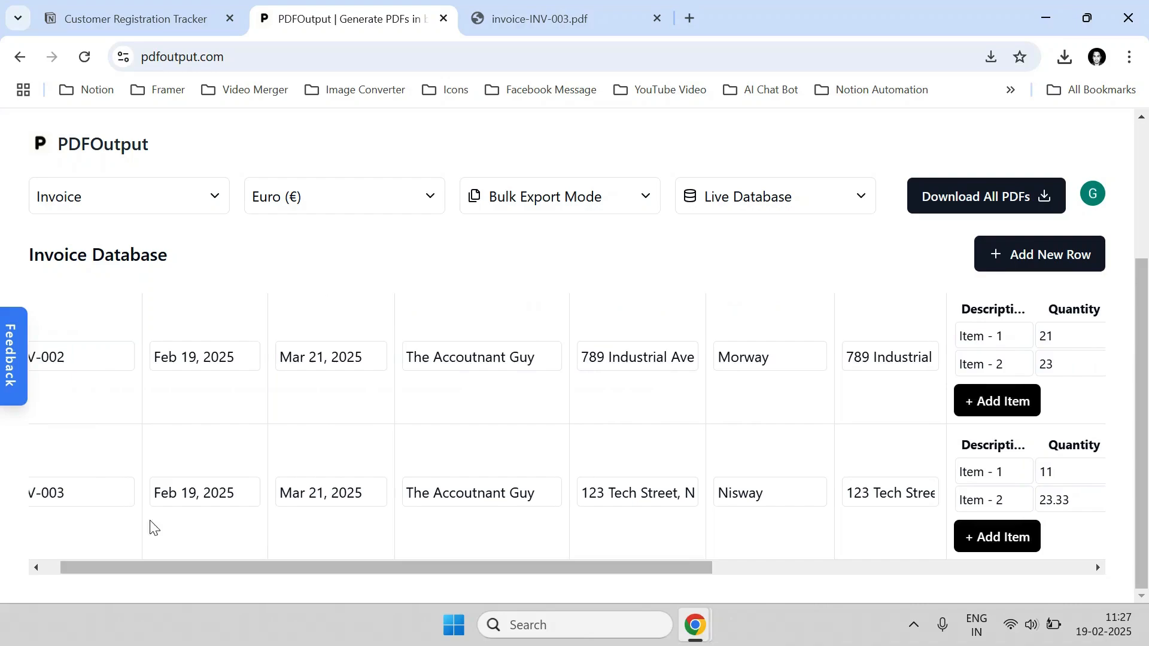
Step: View the available document templates and the template request form, then cancel the request without submitting it
click(142, 200)
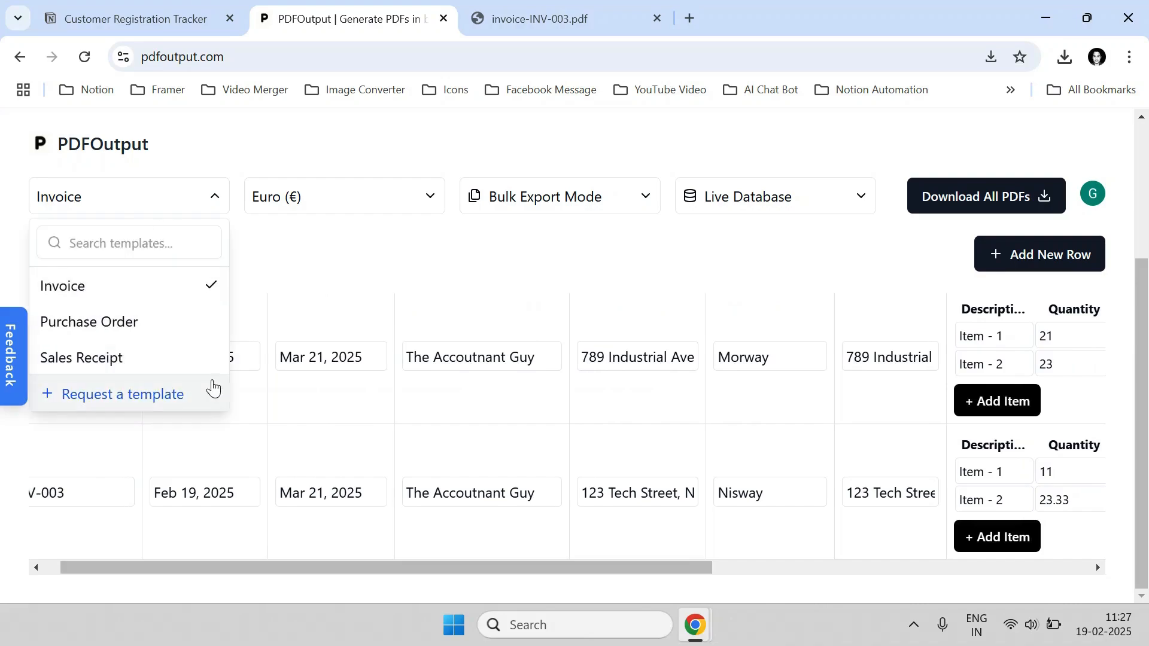
click(123, 404)
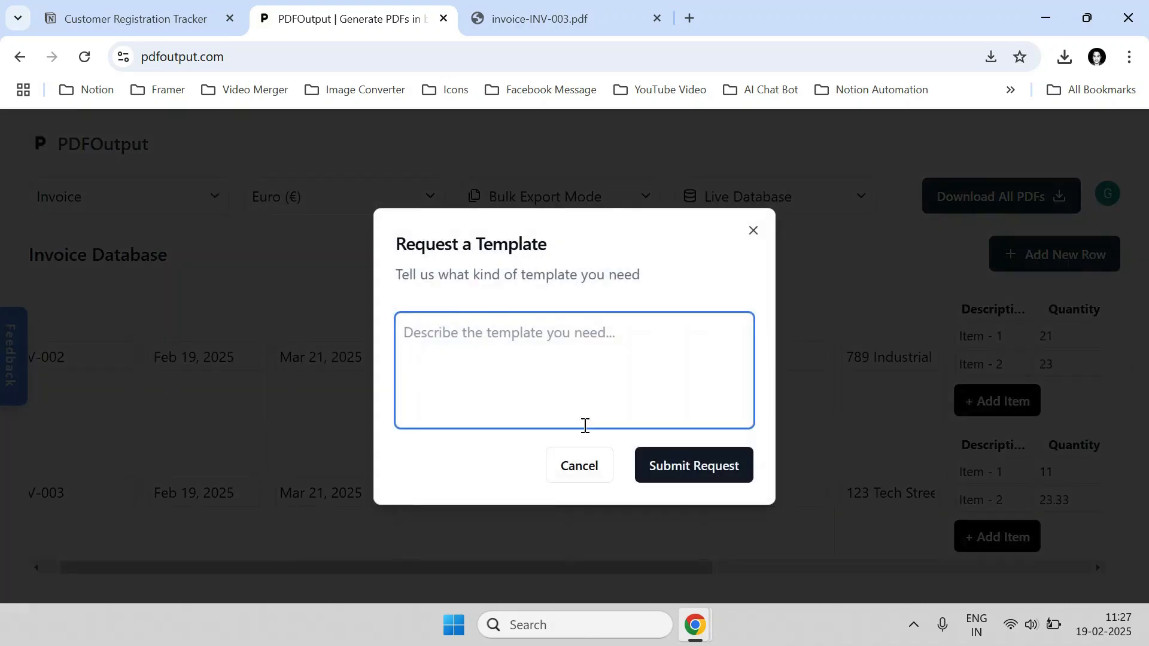
click(585, 468)
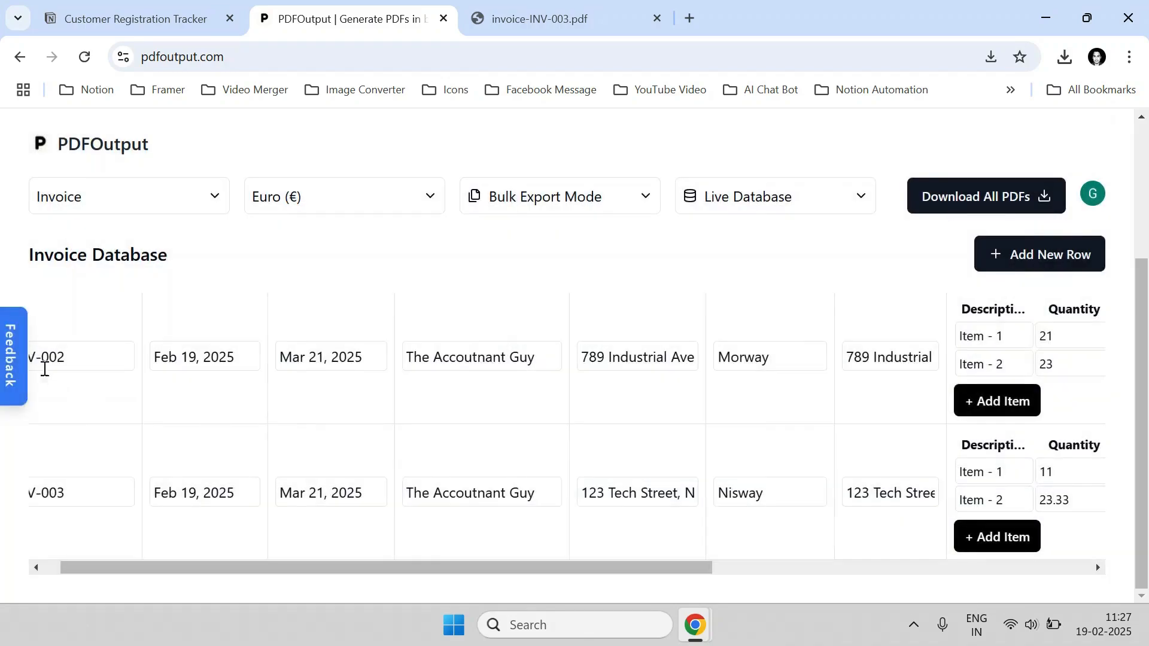
Step: View the feedback form's type and message fields and close it without sending anything
click(20, 356)
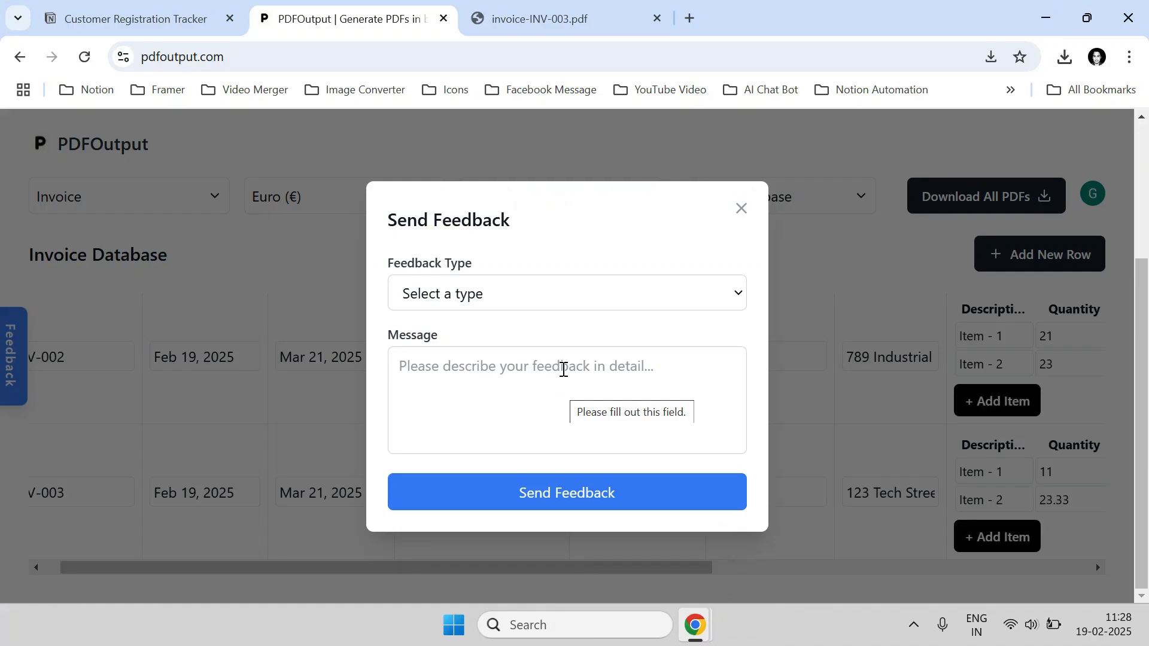
click(737, 220)
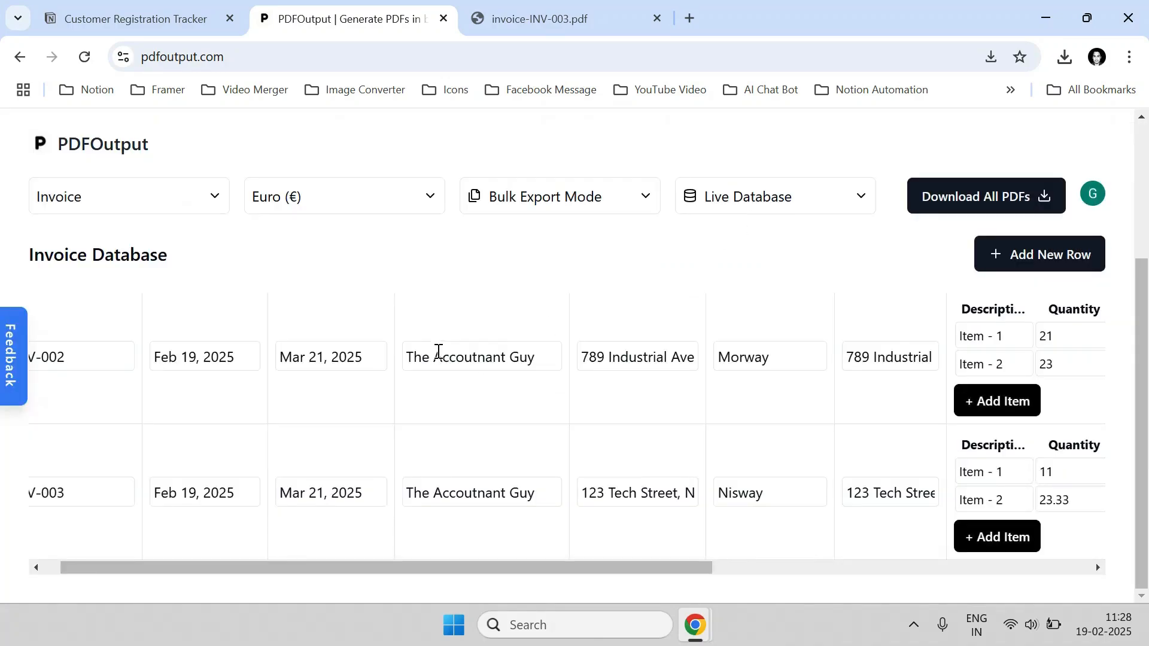
mouse_move(694, 625)
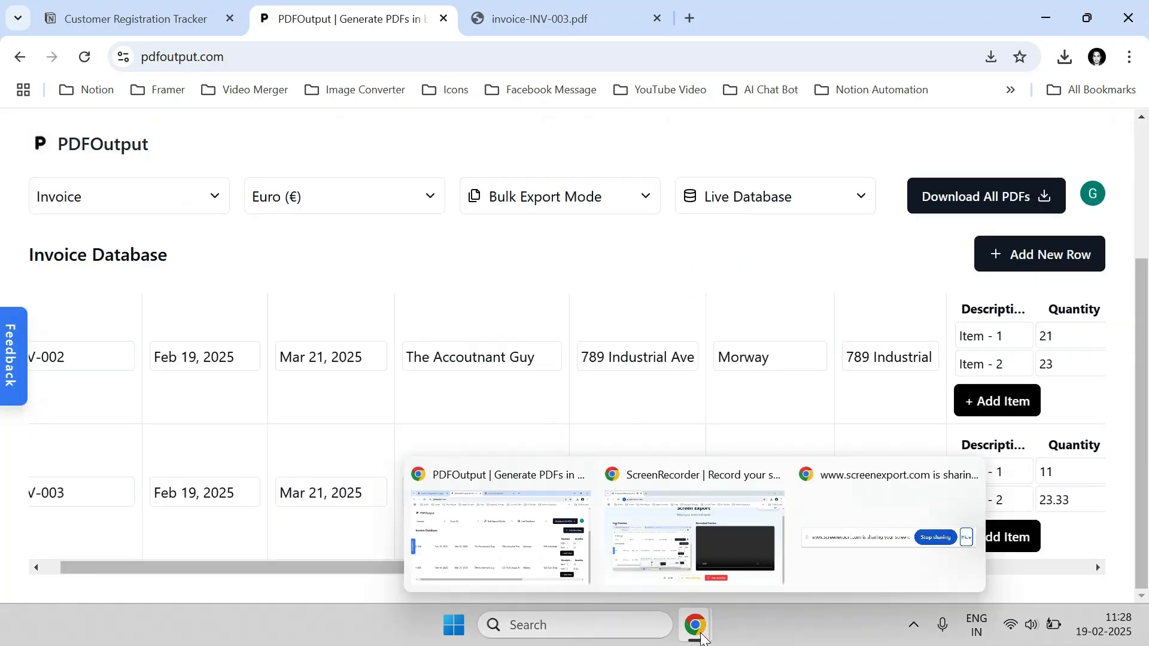